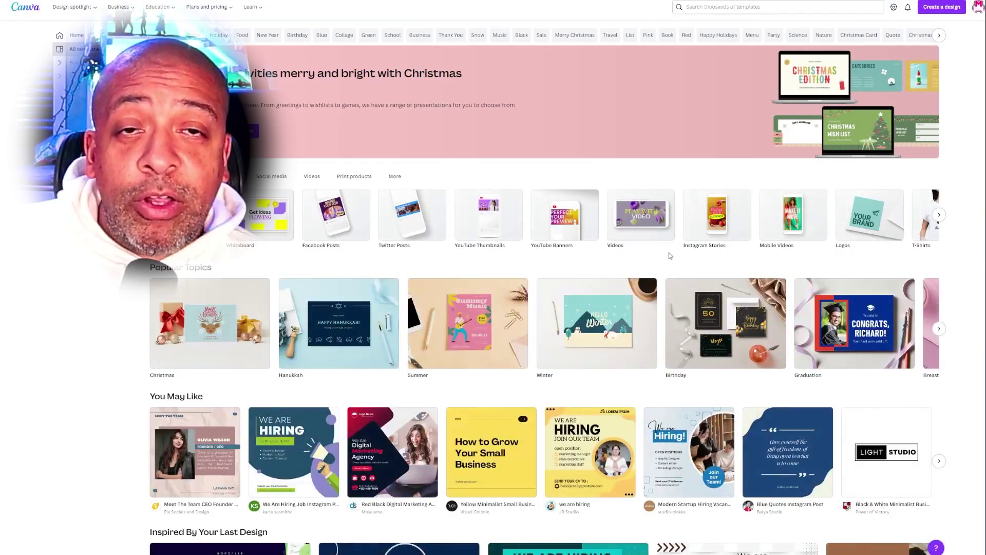
pyautogui.scroll(-2, 670, 255)
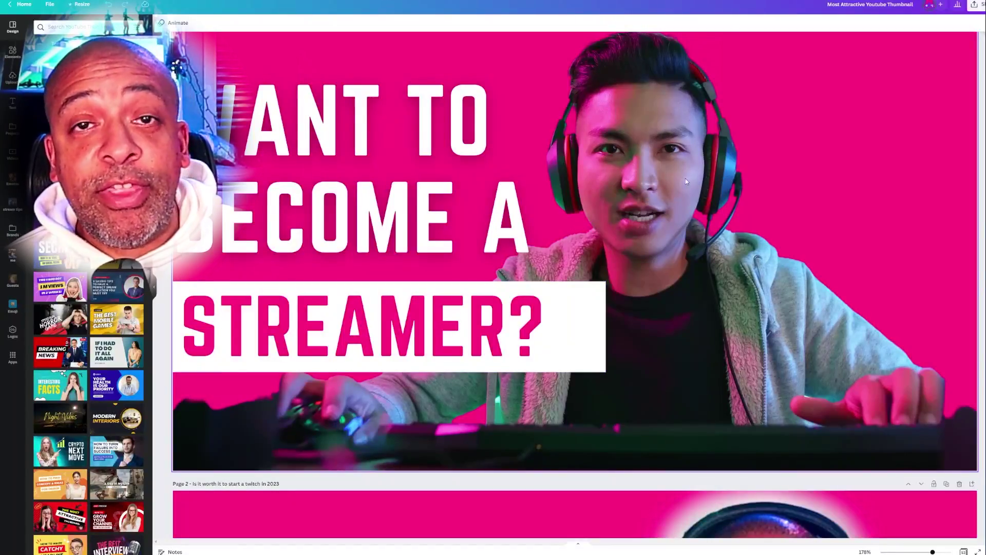
pyautogui.scroll(-1, 663, 180)
pyautogui.scroll(-20, 663, 182)
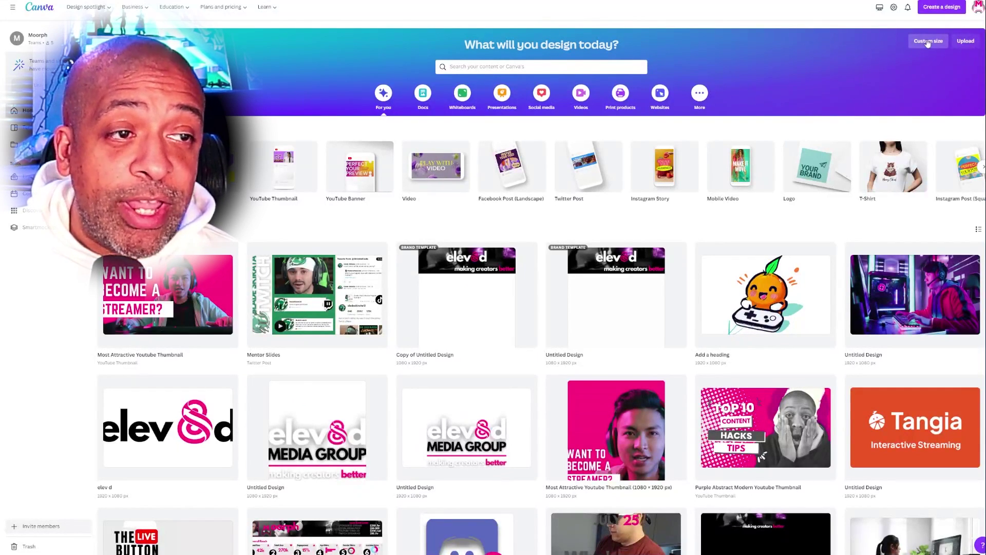
# Create a new custom-size design of 1920 × 1080 px.
pyautogui.click(928, 42)
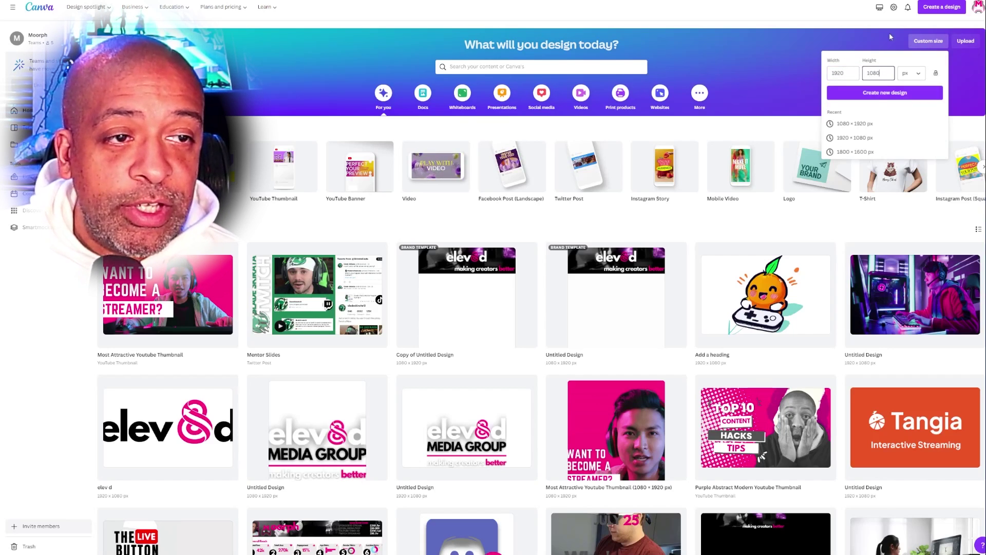
pyautogui.click(885, 93)
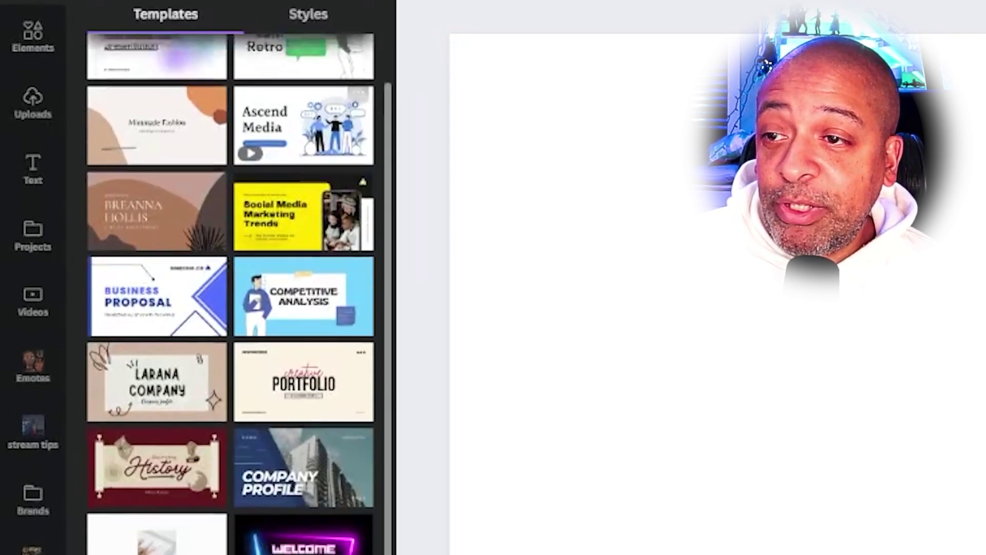
# Browse the templates and apply the WELCOME page of the Black & Blue Gaming Futuristic Youtube Intro template to the blank page.
pyautogui.scroll(-10, 89, 308)
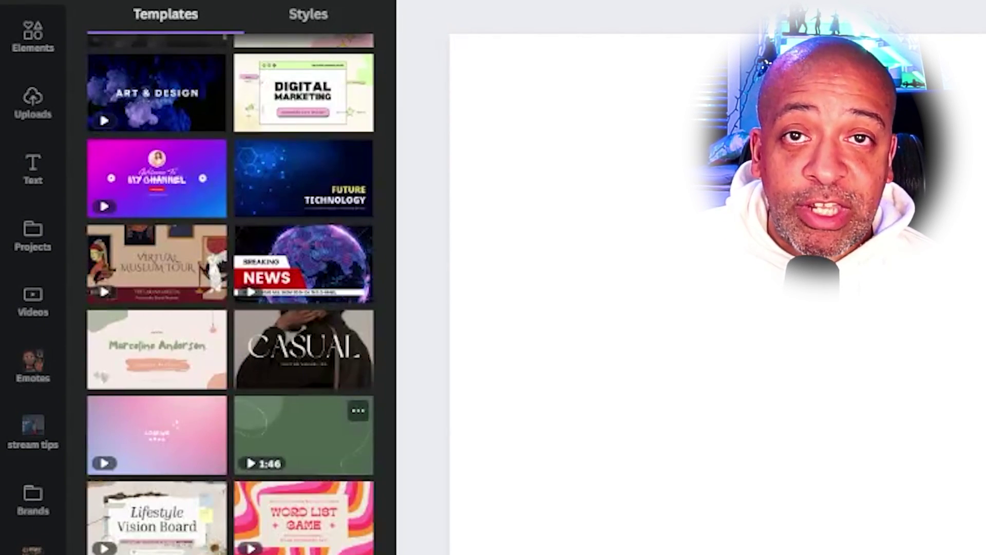
pyautogui.click(33, 32)
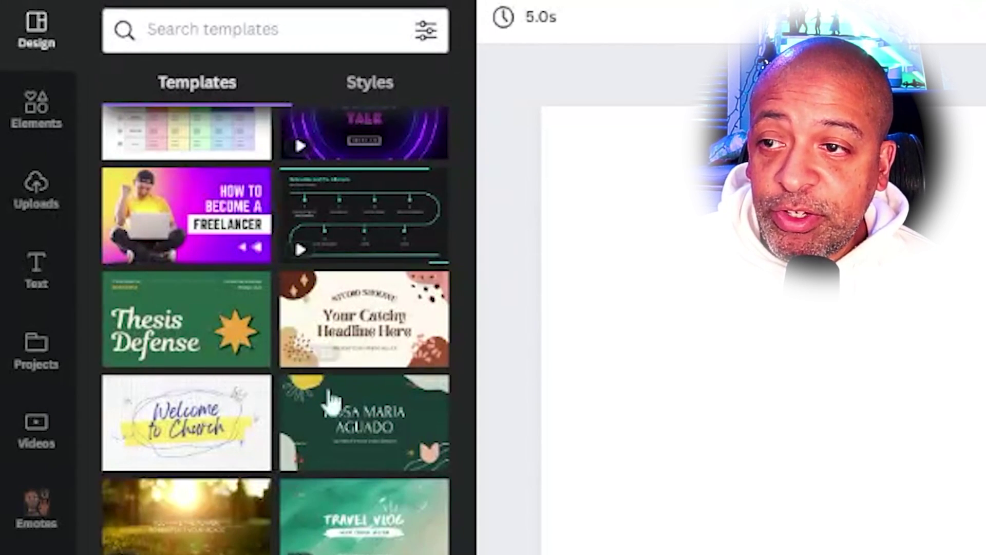
pyautogui.scroll(-8, 331, 236)
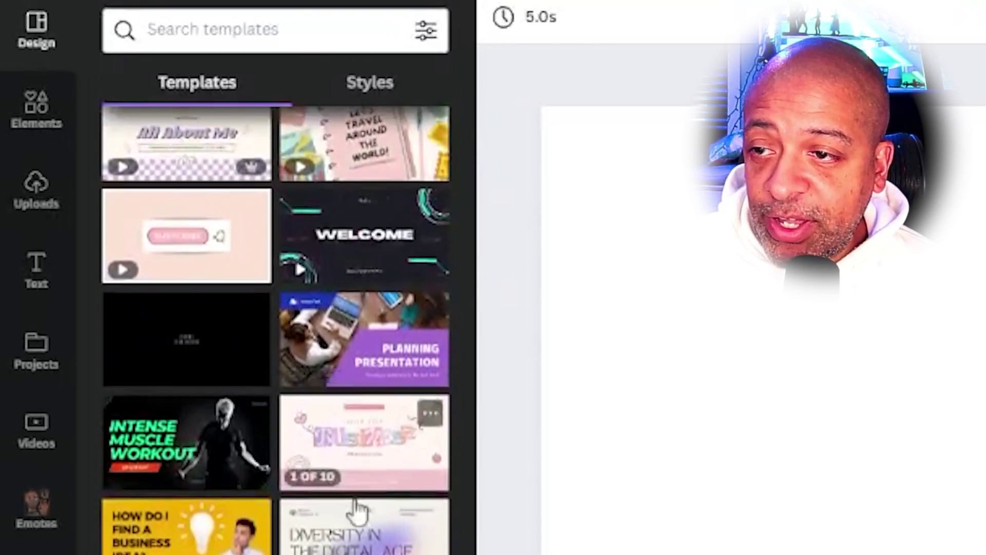
pyautogui.scroll(-10, 358, 510)
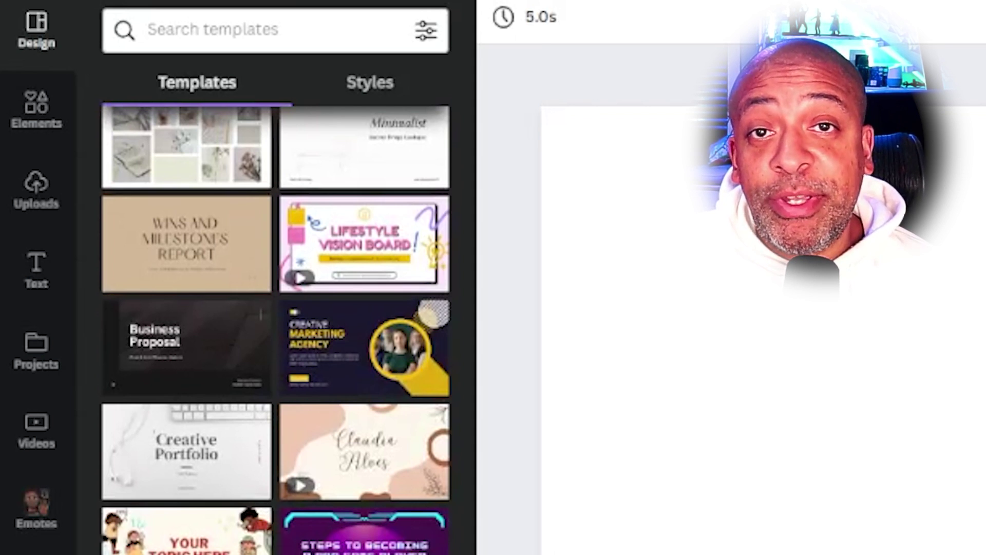
pyautogui.scroll(10, 379, 476)
pyautogui.click(373, 528)
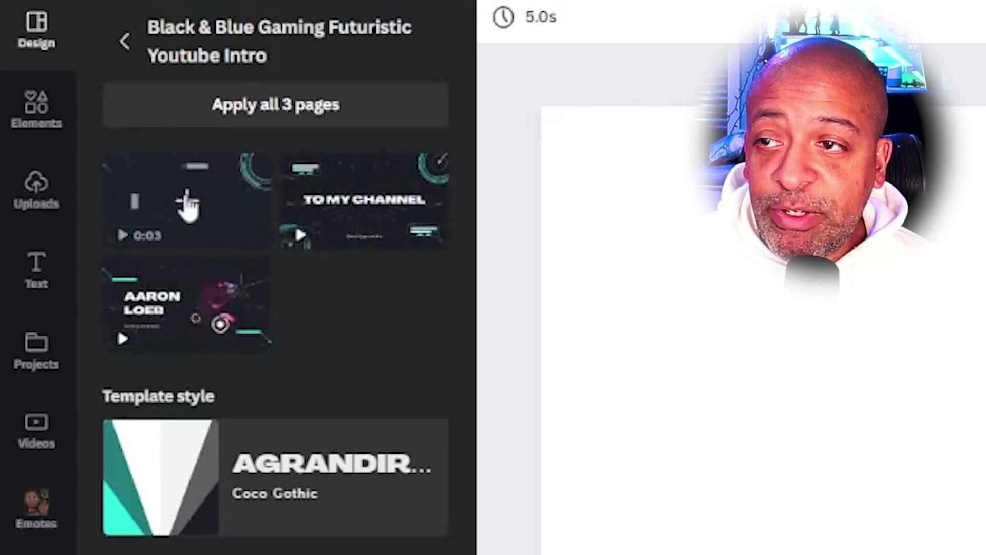
pyautogui.click(187, 203)
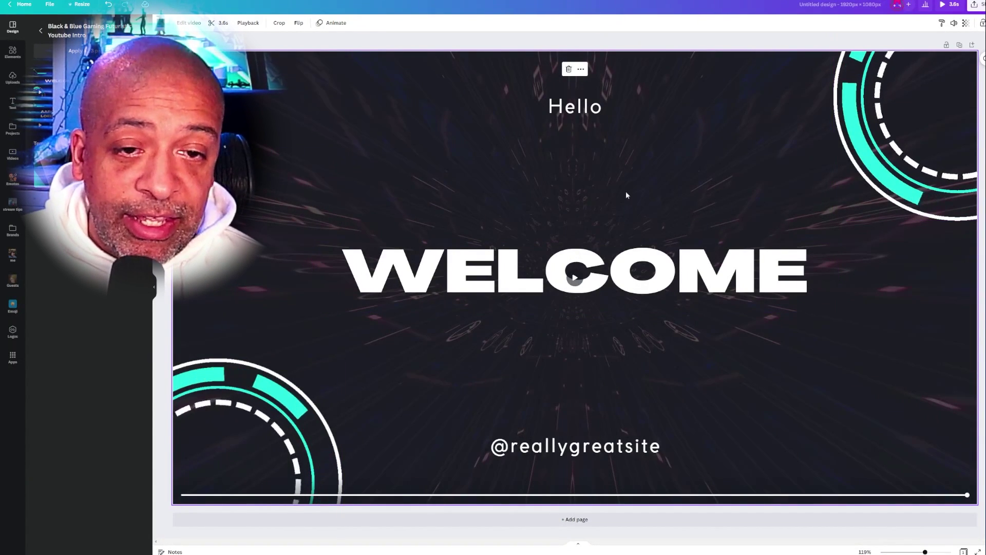
# Replace the WELCOME heading text with ELEV8D.
pyautogui.click(579, 292)
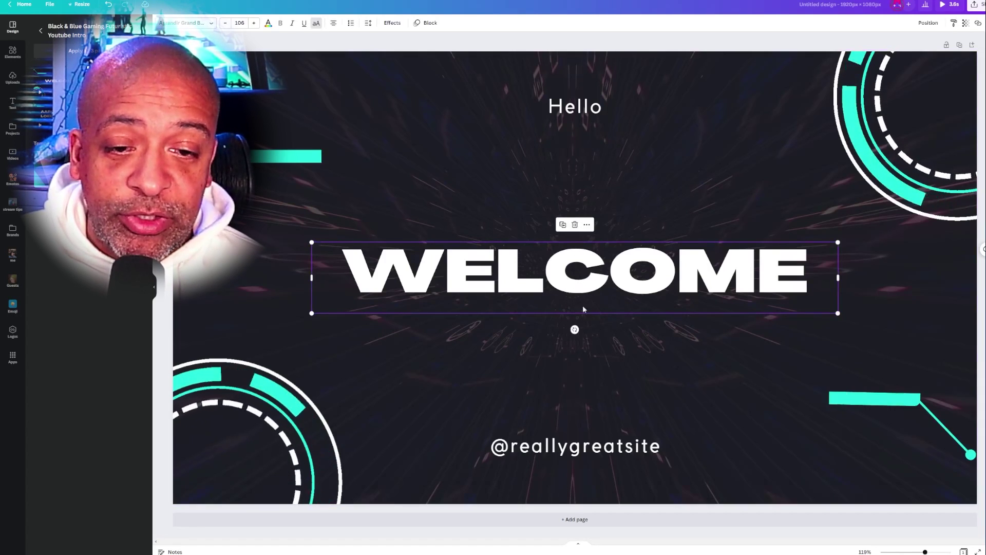
pyautogui.click(575, 447)
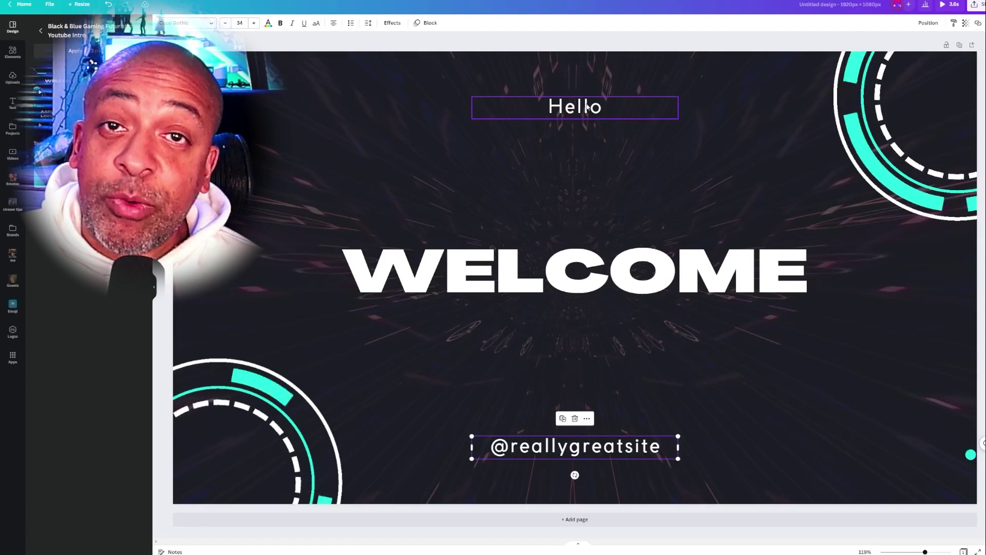
pyautogui.click(586, 273)
pyautogui.click(545, 280)
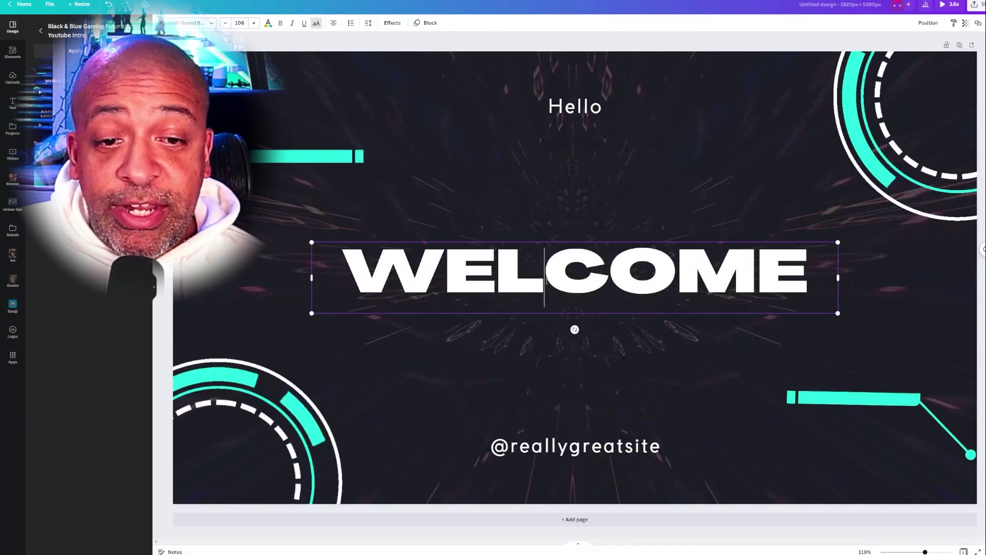
pyautogui.hotkey('ctrl', 'a')
pyautogui.write('3L')
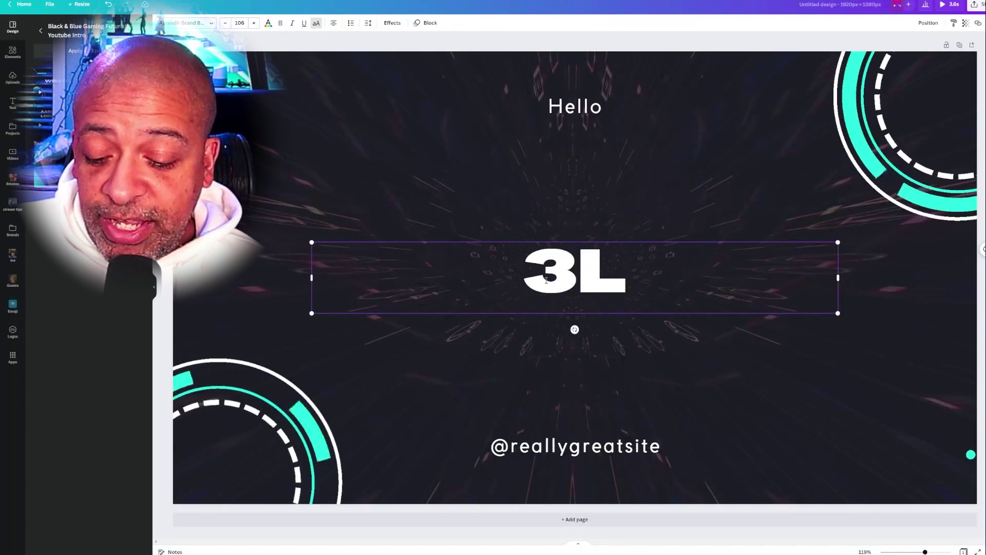
pyautogui.press('BackSpace')
pyautogui.press('BackSpace')
pyautogui.write('EL;E')
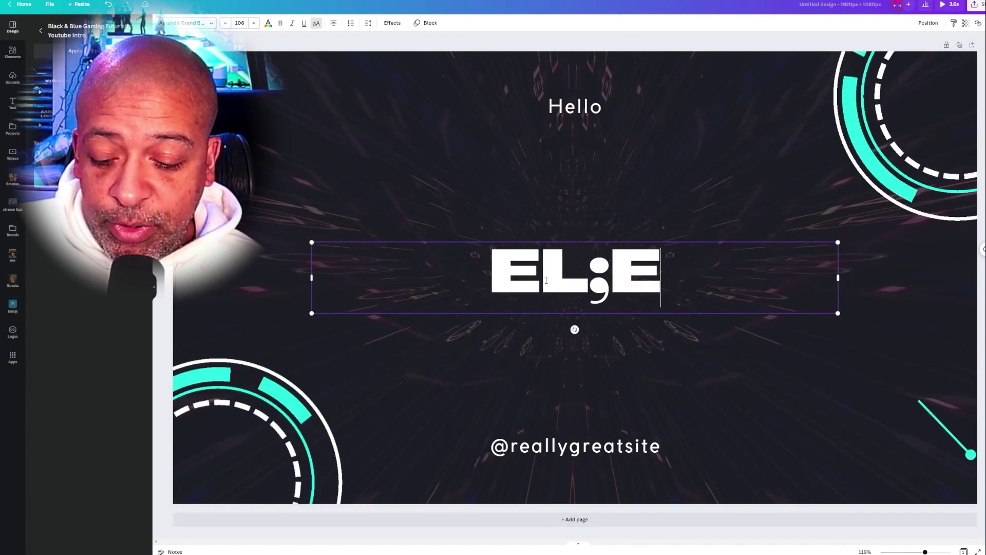
pyautogui.write('V8D')
pyautogui.press('Left')
pyautogui.press('Left')
pyautogui.press('Left')
pyautogui.press('Left')
pyautogui.press('BackSpace')
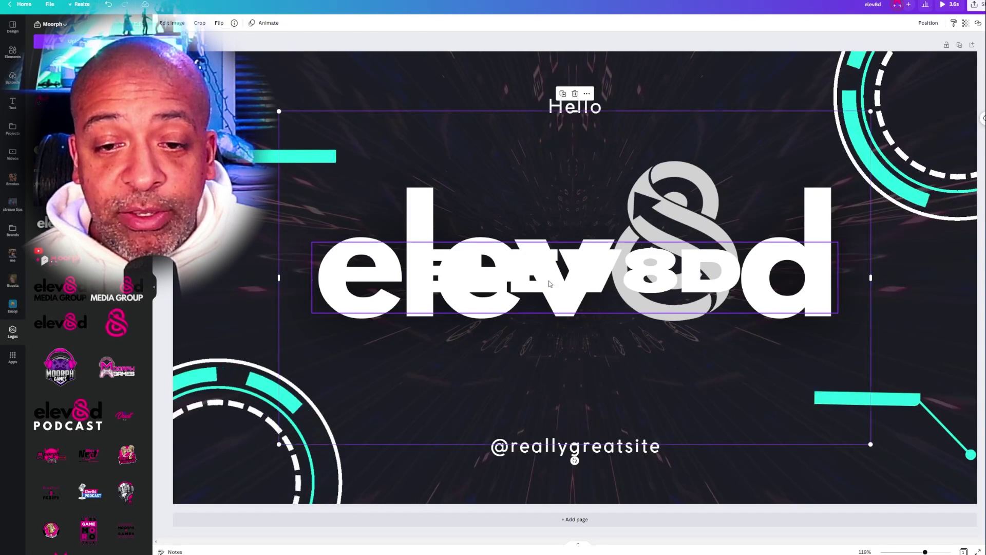
# Send the ELEV8D heading backward and move it below the white elev8d logo, near the lower edge of the page.
pyautogui.moveTo(549, 283); pyautogui.dragTo(557, 386)
pyautogui.click(567, 380)
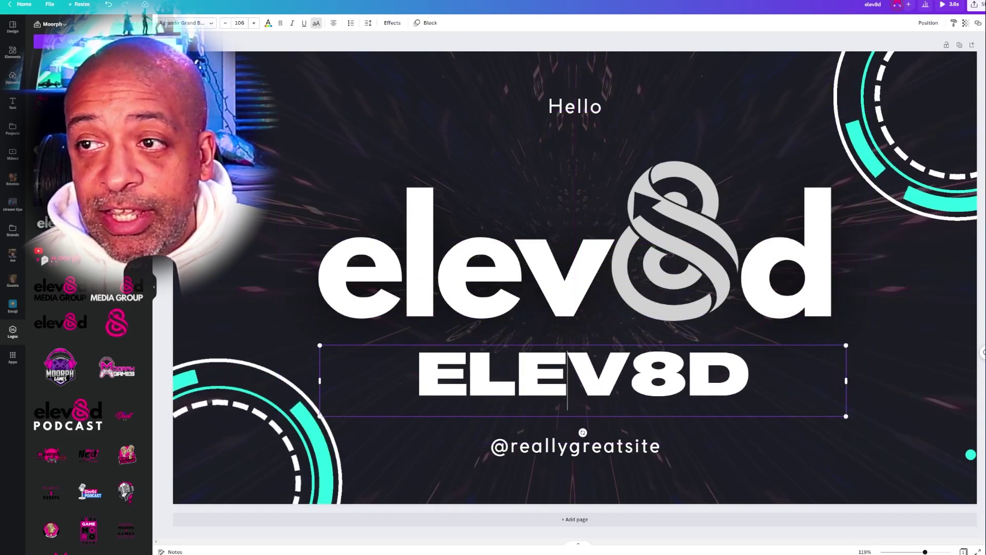
pyautogui.click(928, 23)
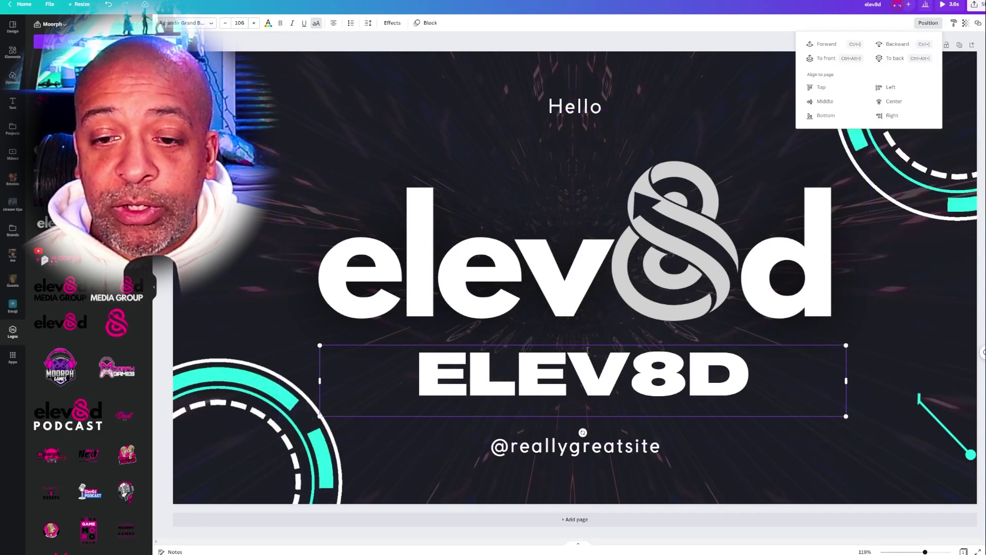
pyautogui.click(900, 46)
pyautogui.click(673, 372)
pyautogui.moveTo(643, 374); pyautogui.dragTo(632, 482)
pyautogui.moveTo(590, 375); pyautogui.dragTo(612, 173)
pyautogui.click(642, 390)
pyautogui.moveTo(643, 390); pyautogui.dragTo(642, 454)
pyautogui.moveTo(673, 130); pyautogui.dragTo(662, 220)
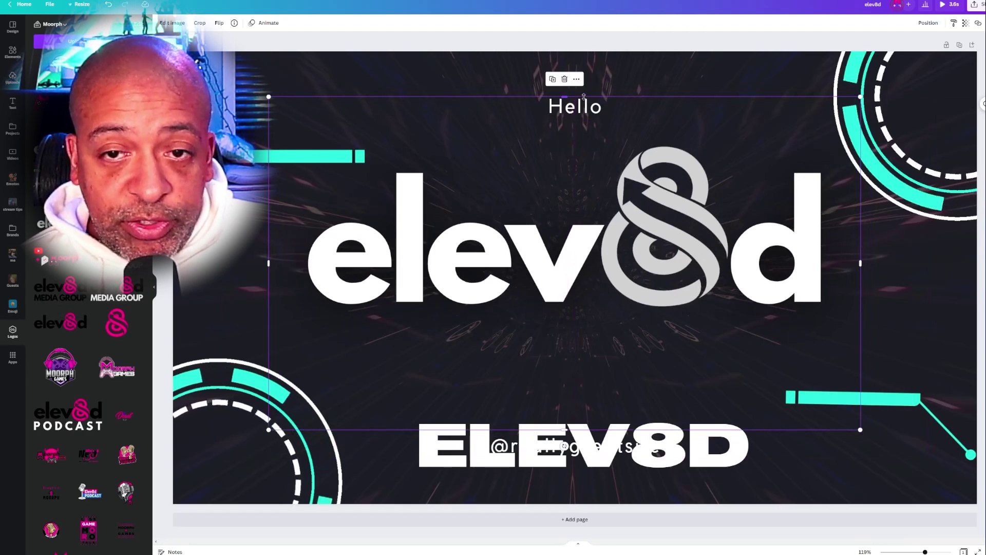
# Crop the empty margins of the white elev8d logo tightly to its artwork on all four sides.
pyautogui.moveTo(564, 97); pyautogui.dragTo(562, 145)
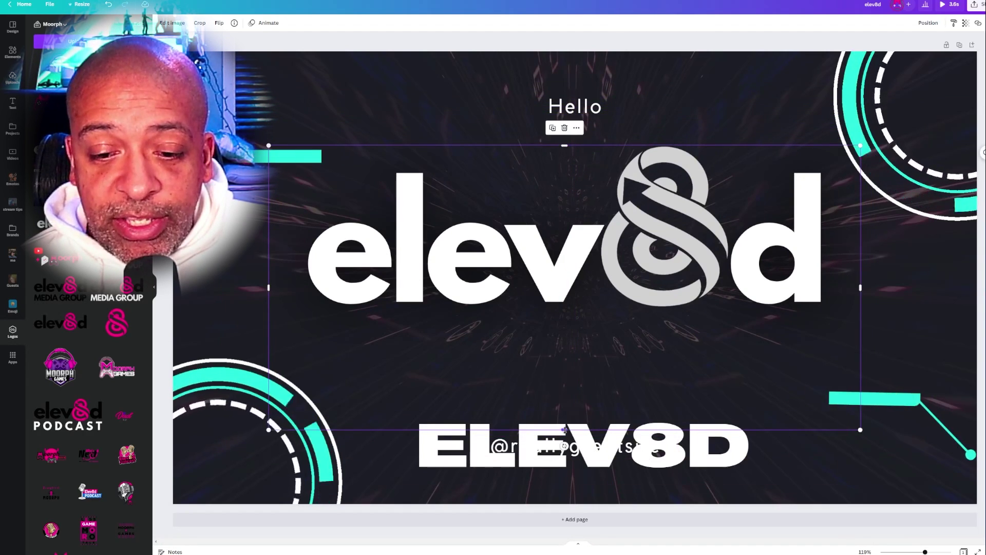
pyautogui.moveTo(579, 430); pyautogui.dragTo(581, 308)
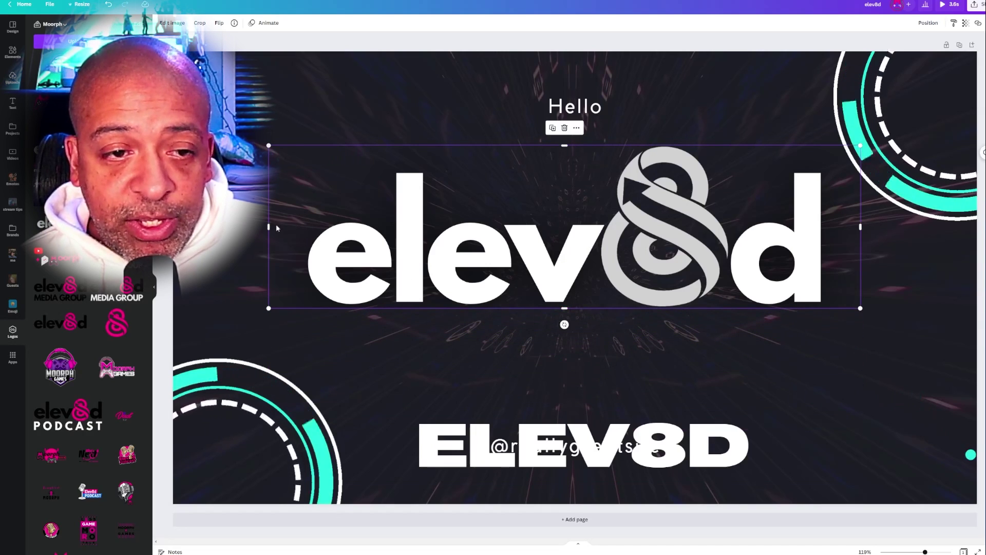
pyautogui.moveTo(270, 227); pyautogui.dragTo(302, 227)
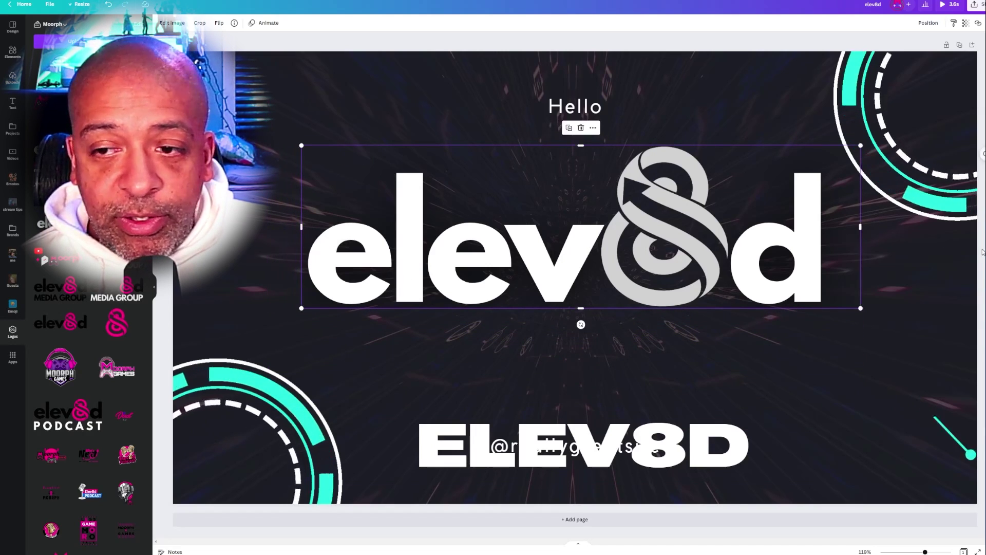
pyautogui.moveTo(862, 227); pyautogui.dragTo(826, 229)
# Center the cropped elev8d logo horizontally and vertically on the page.
pyautogui.moveTo(633, 233); pyautogui.dragTo(643, 284)
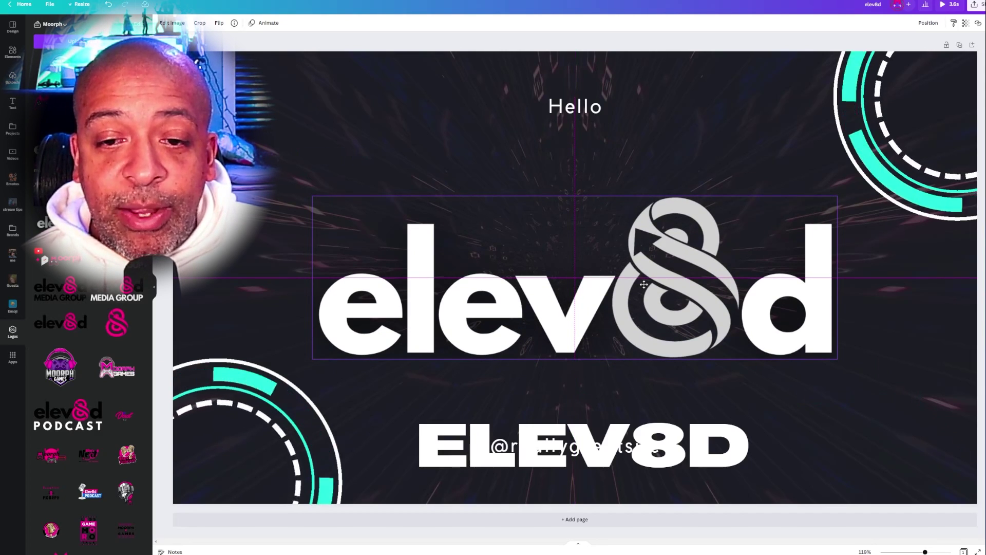
pyautogui.moveTo(643, 284); pyautogui.dragTo(643, 284)
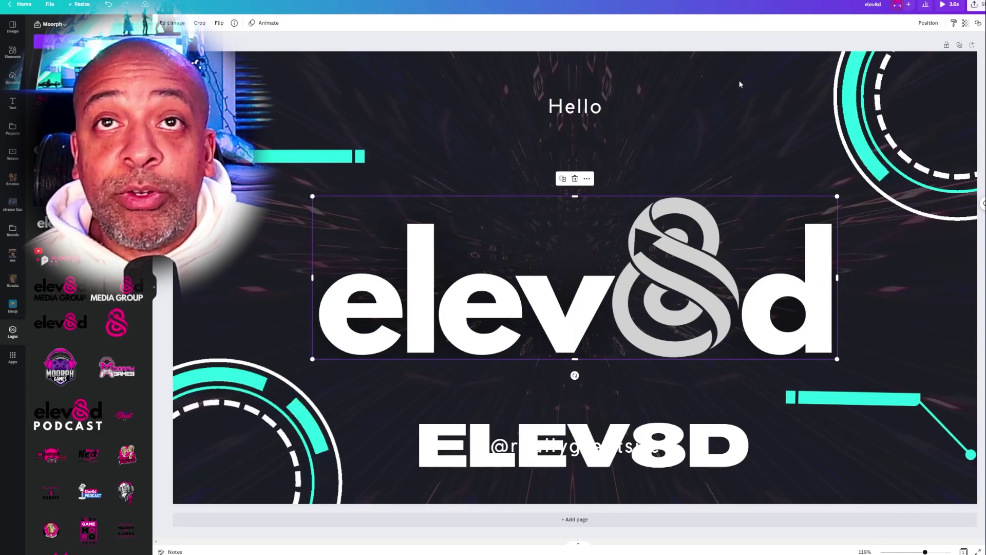
pyautogui.click(744, 134)
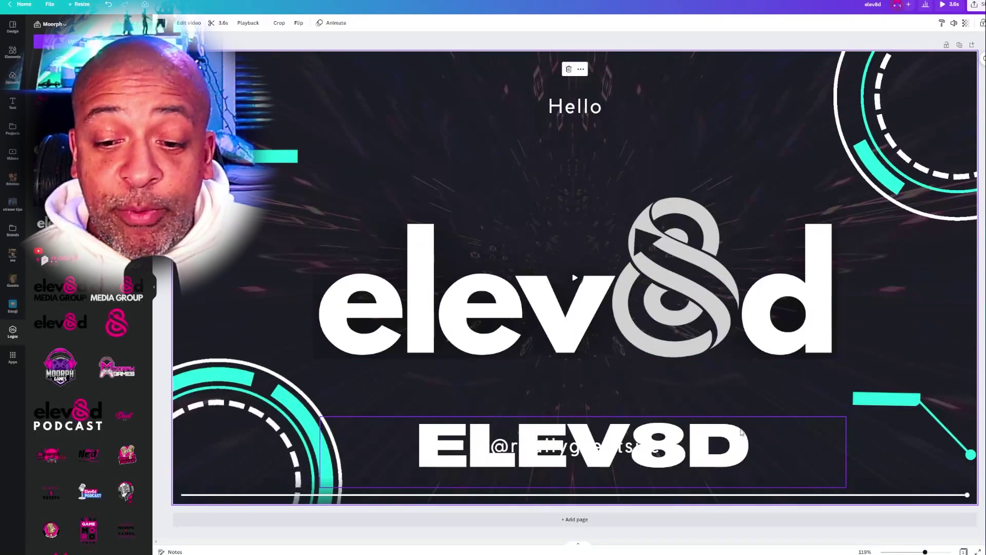
# Move the ELEV8D heading above the logo, change its text to WELCOME TO on two lines, and raise it clear of the logo.
pyautogui.moveTo(726, 455); pyautogui.dragTo(717, 172)
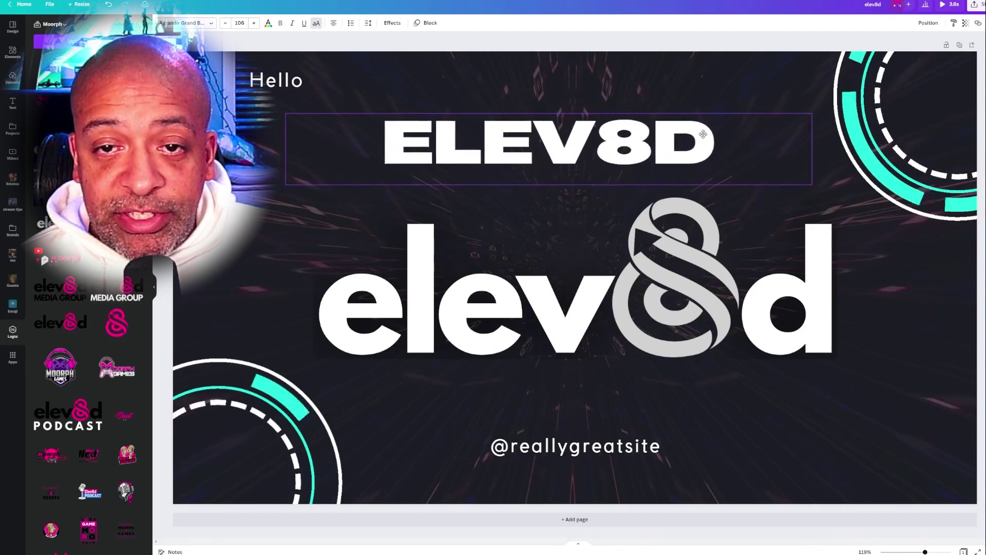
pyautogui.doubleClick(704, 132)
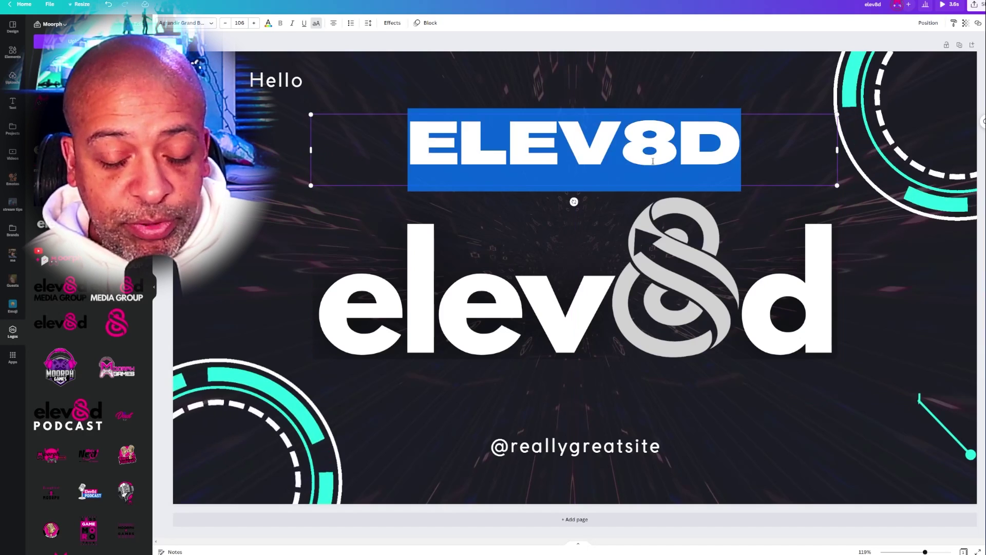
pyautogui.write('WELCOME')
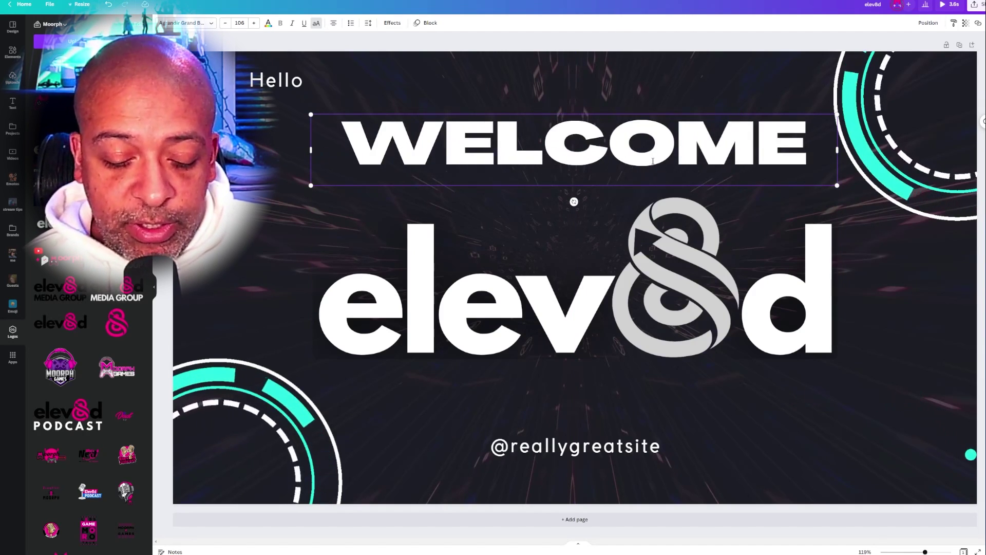
pyautogui.press('Return')
pyautogui.write('TO')
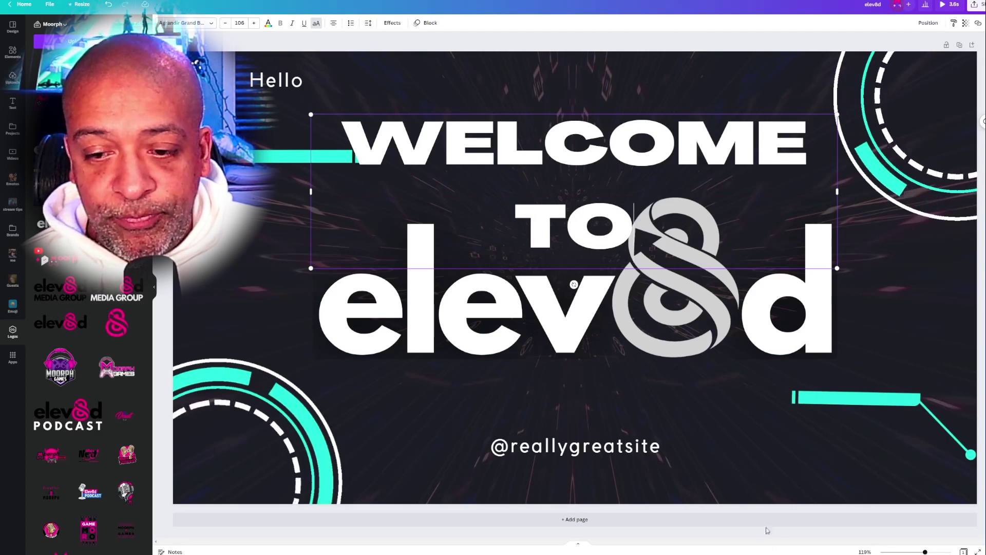
pyautogui.click(767, 529)
pyautogui.moveTo(687, 140); pyautogui.dragTo(687, 86)
pyautogui.click(768, 420)
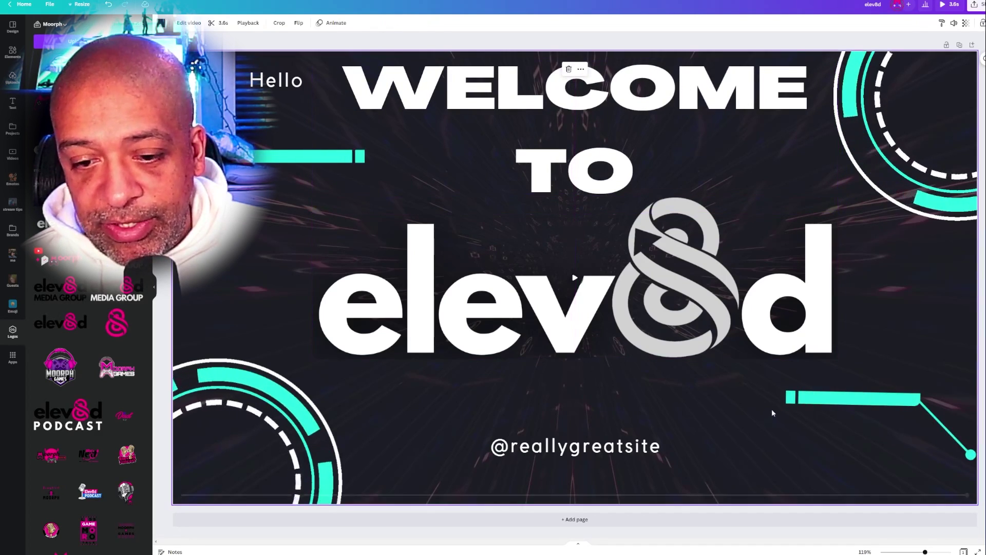
pyautogui.click(572, 451)
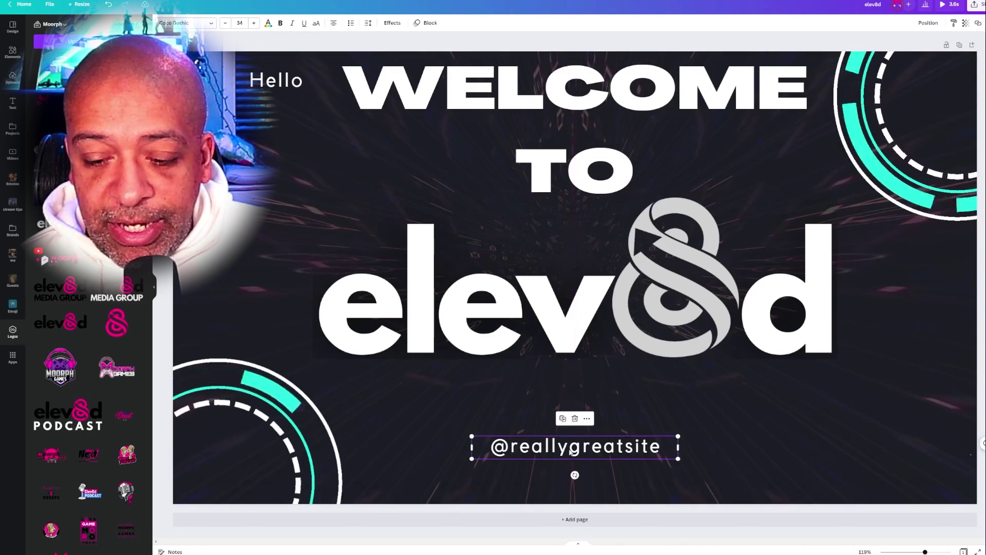
pyautogui.press('Delete')
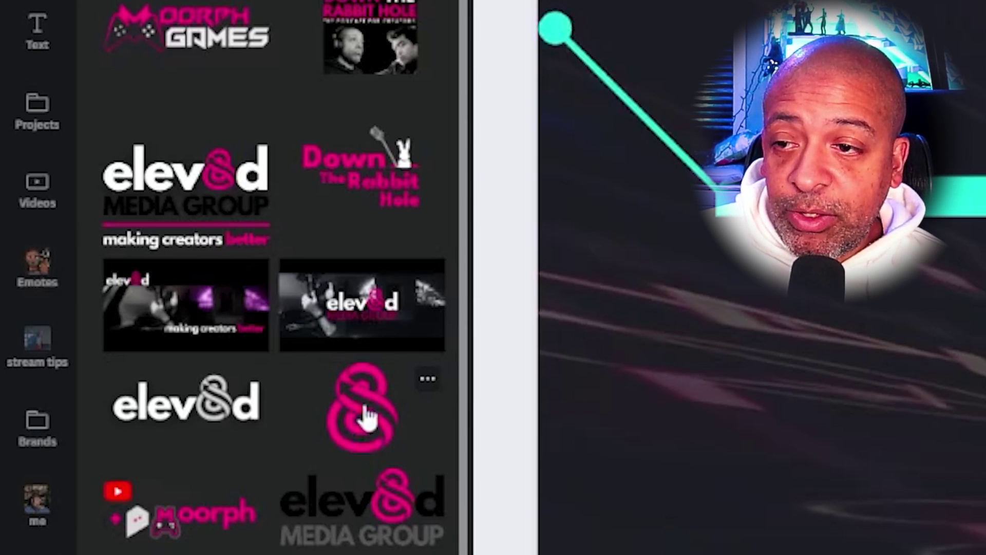
# Add the pink 8 symbol from the logos folder and crop the empty margins on its left and right sides.
pyautogui.click(366, 423)
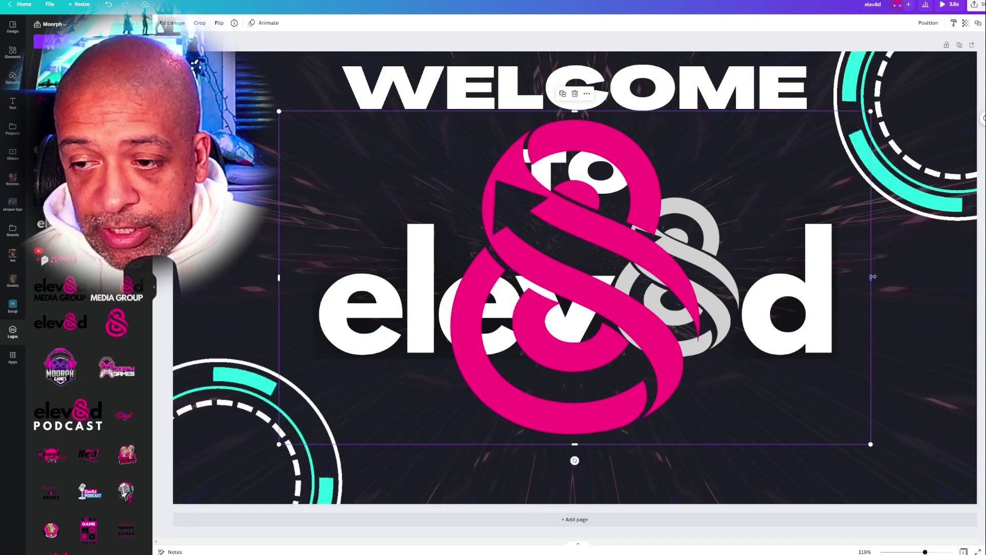
pyautogui.moveTo(871, 278); pyautogui.dragTo(710, 278)
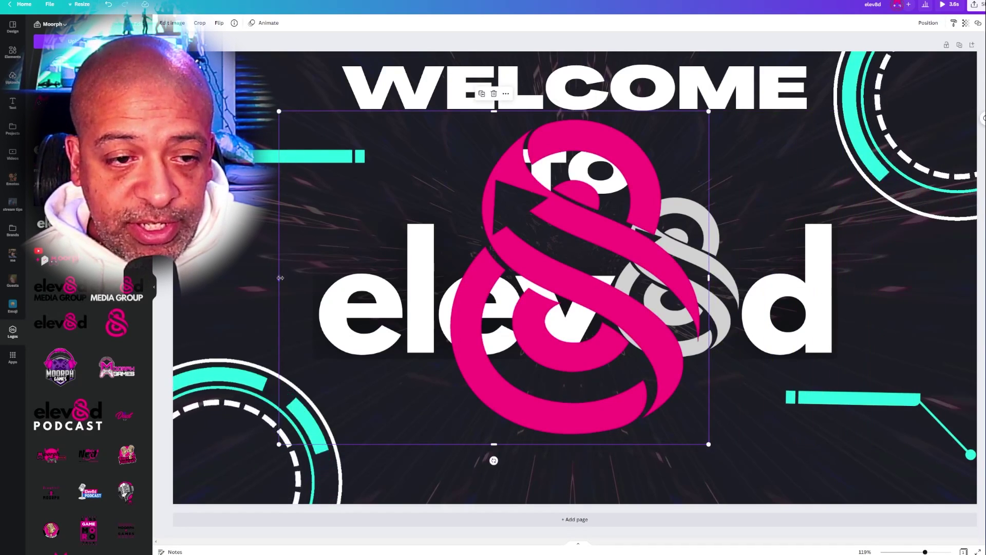
pyautogui.moveTo(280, 278); pyautogui.dragTo(445, 278)
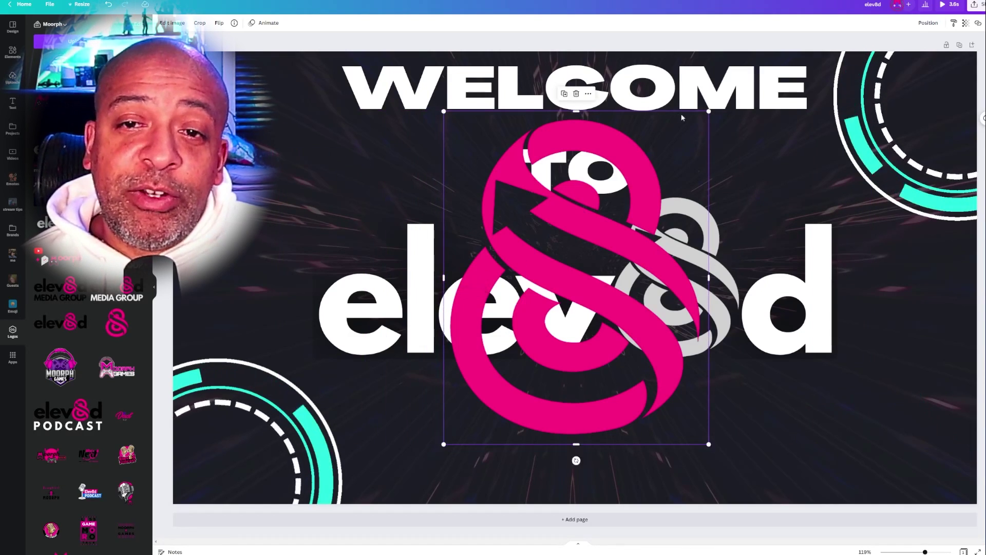
# Shrink the pink 8 symbol and fit it exactly over the grey 8 in the elev8d logo.
pyautogui.moveTo(709, 111); pyautogui.dragTo(542, 252)
pyautogui.moveTo(546, 377); pyautogui.dragTo(680, 309)
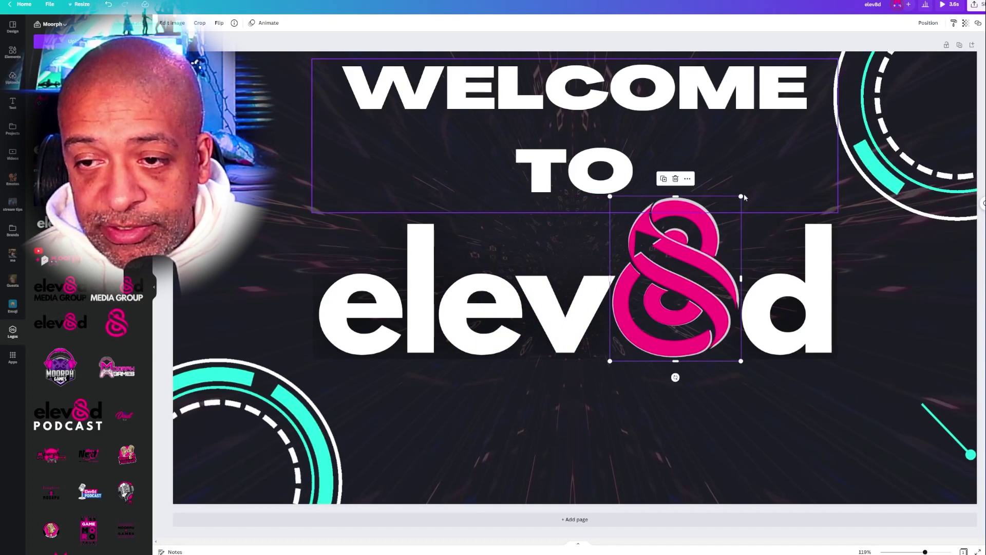
pyautogui.moveTo(740, 196); pyautogui.dragTo(746, 195)
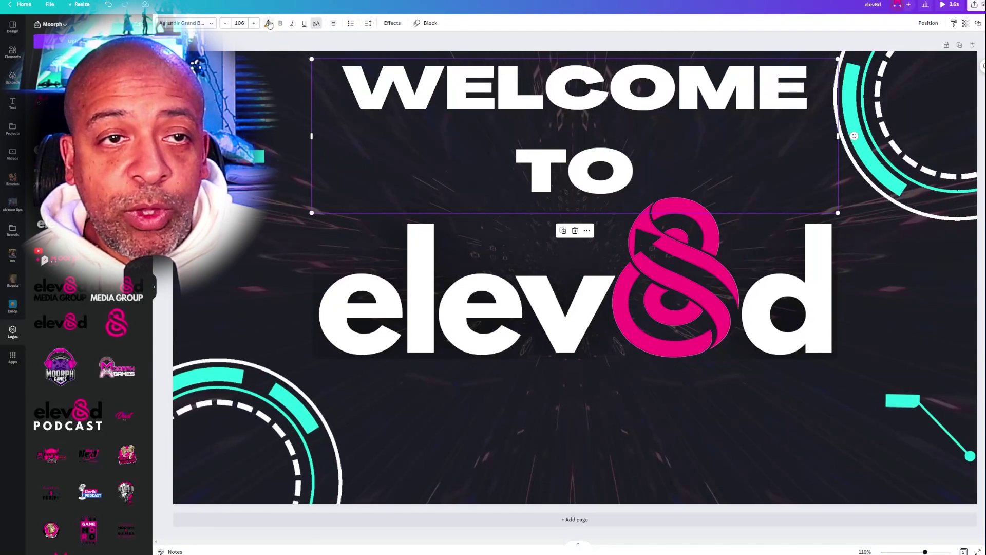
# Try grey shades on the WELCOME TO heading, ending with dark grey text.
pyautogui.click(268, 23)
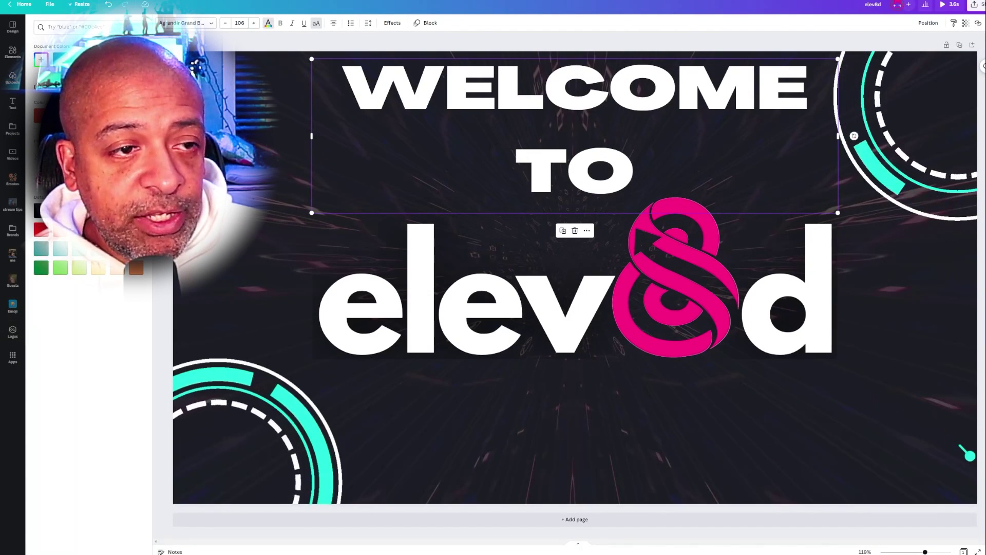
pyautogui.click(117, 211)
pyautogui.click(79, 210)
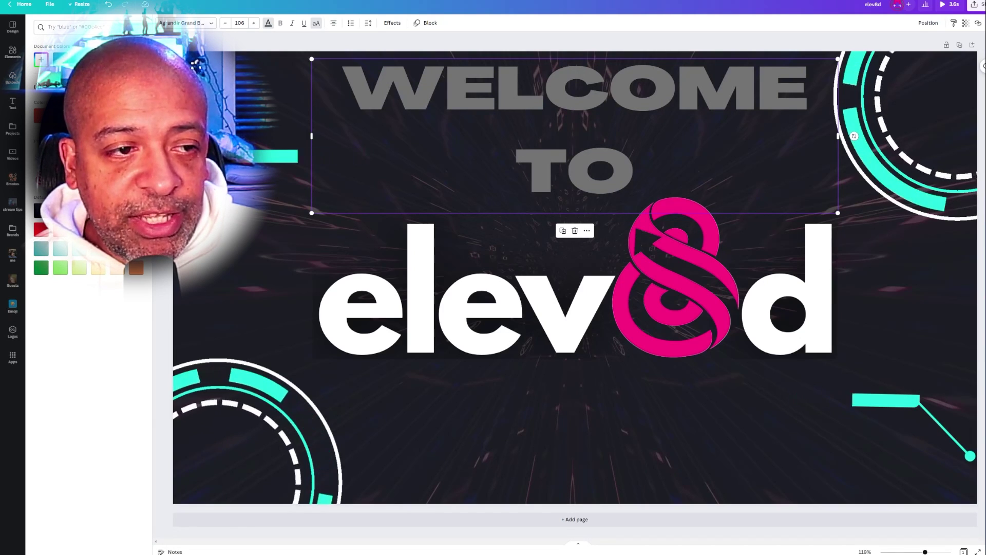
pyautogui.click(60, 211)
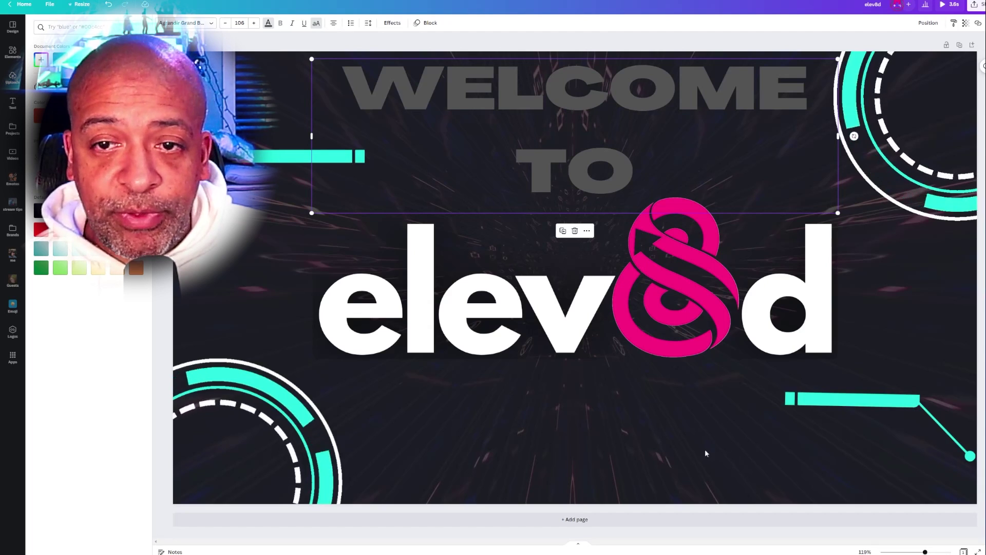
# Review the font list and the letter and line spacing settings available for the WELCOME TO heading.
pyautogui.click(563, 95)
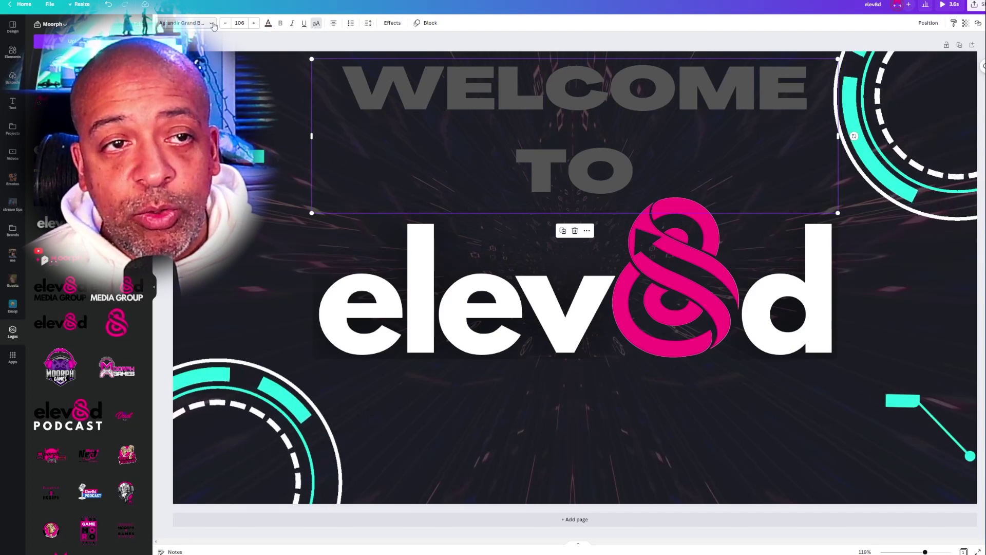
pyautogui.click(185, 23)
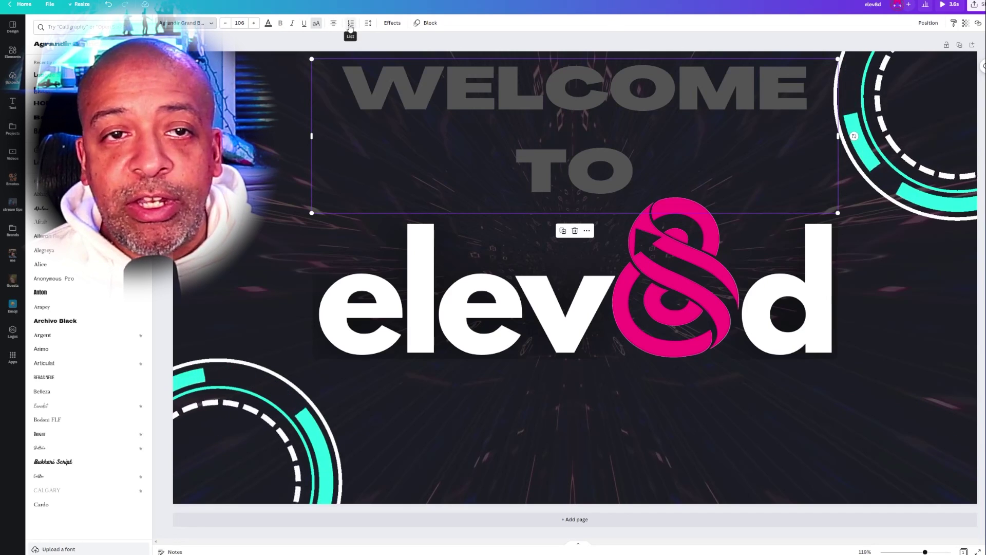
pyautogui.click(368, 23)
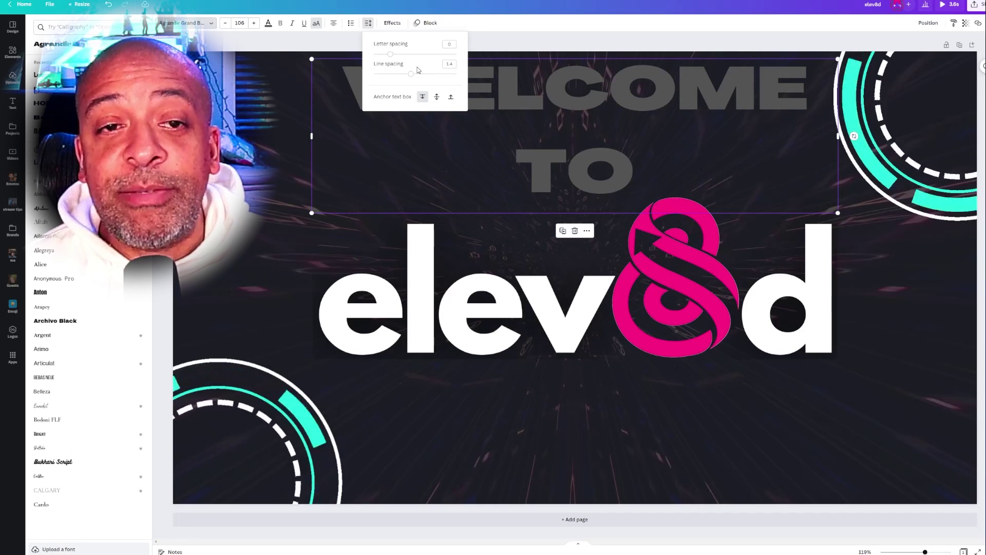
pyautogui.click(440, 32)
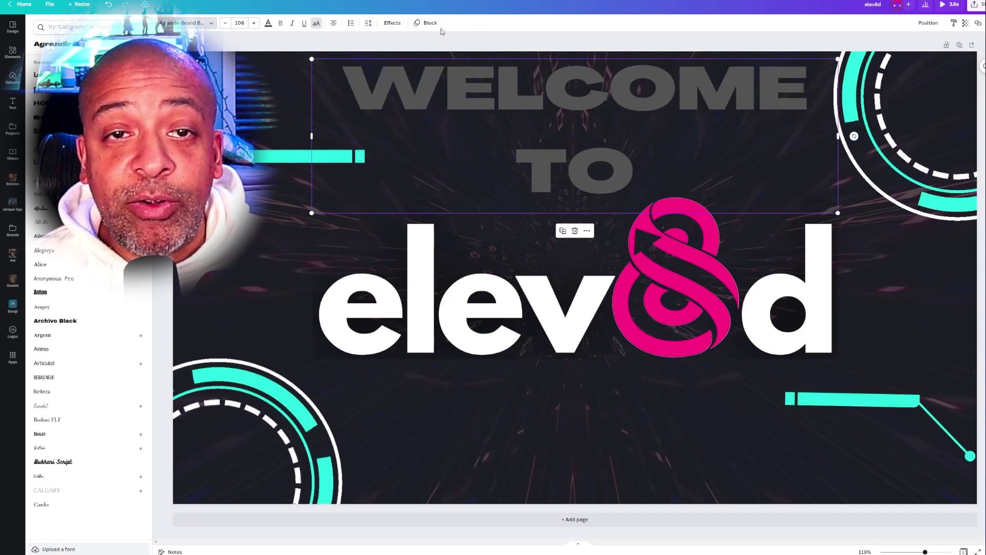
# Try text effects on the WELCOME TO heading, including Splice in pink, Glitch and Neon.
pyautogui.click(393, 23)
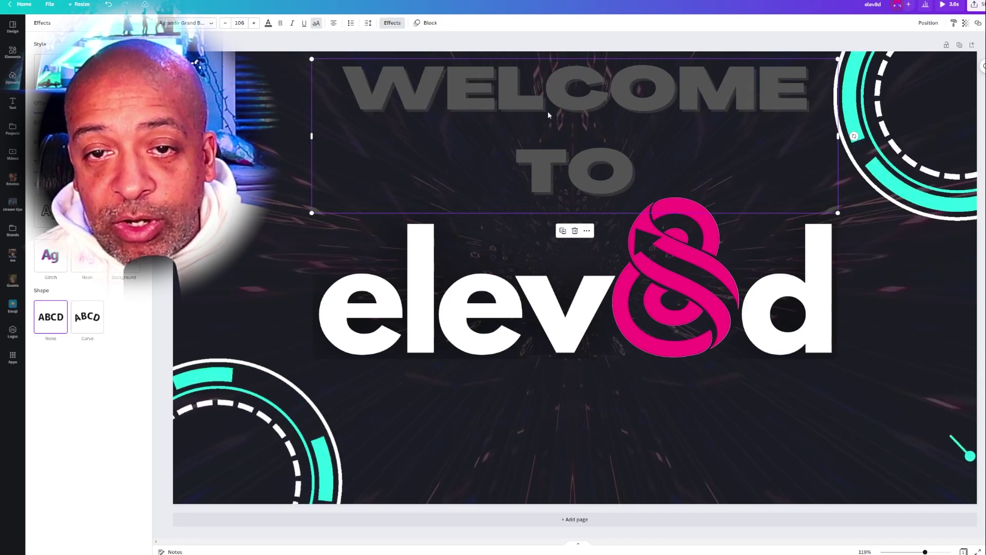
pyautogui.click(124, 71)
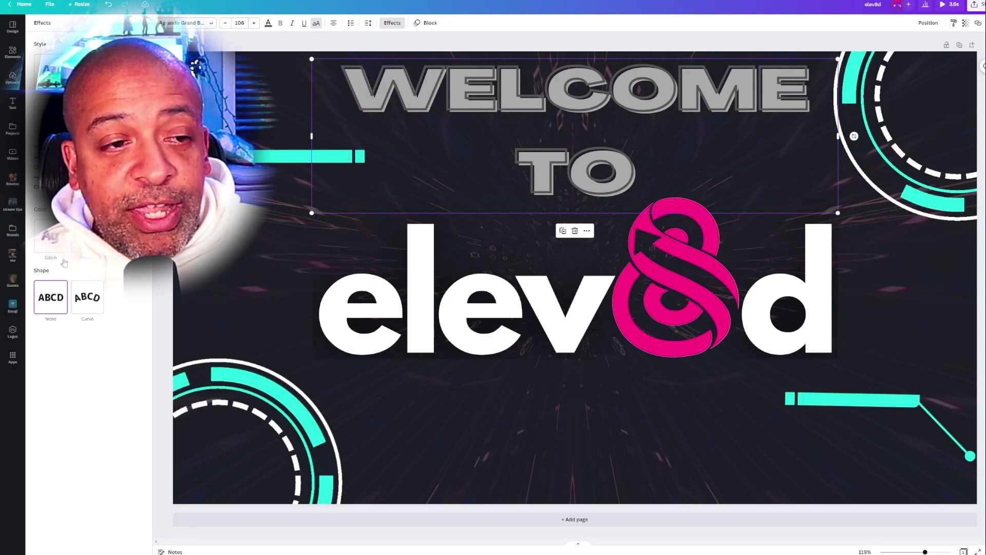
pyautogui.click(136, 209)
pyautogui.click(76, 269)
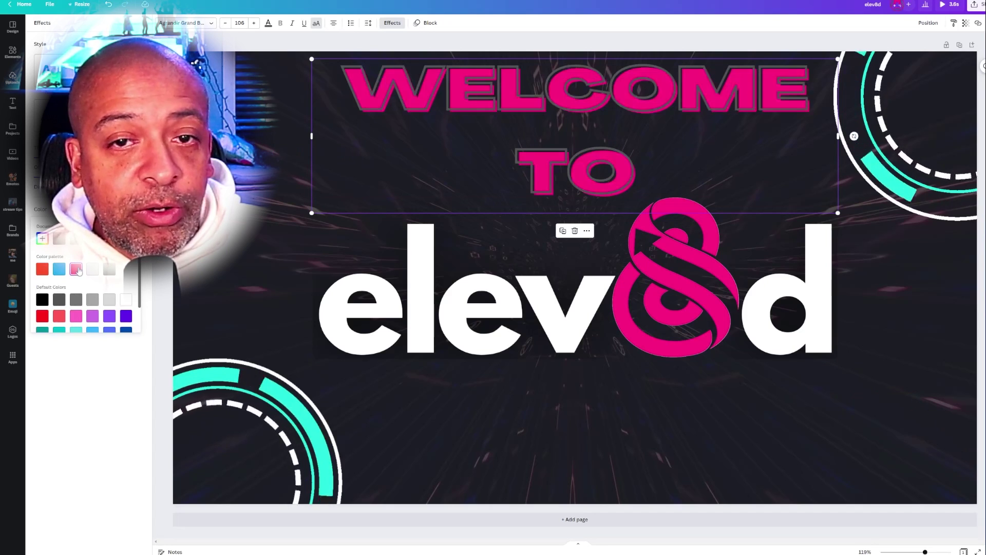
pyautogui.click(124, 116)
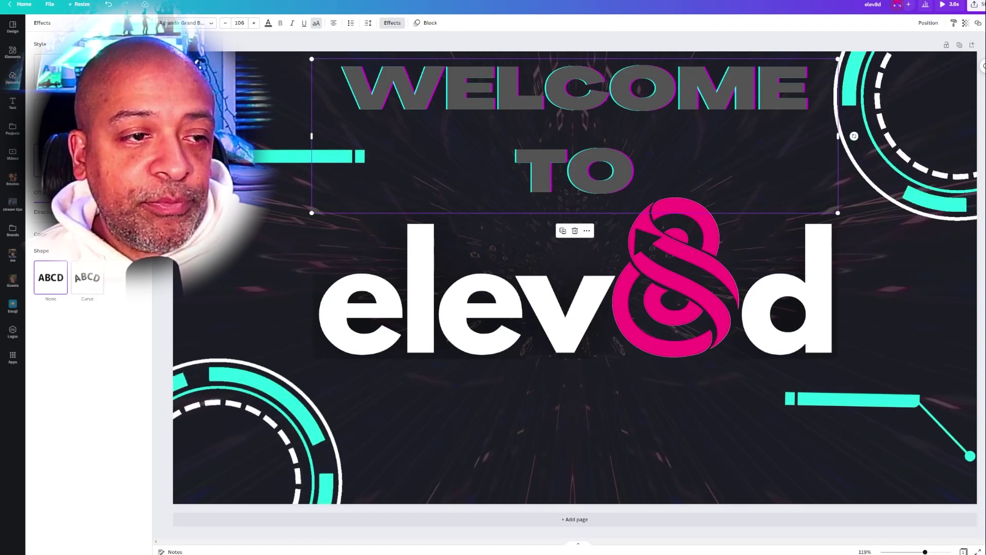
pyautogui.click(87, 161)
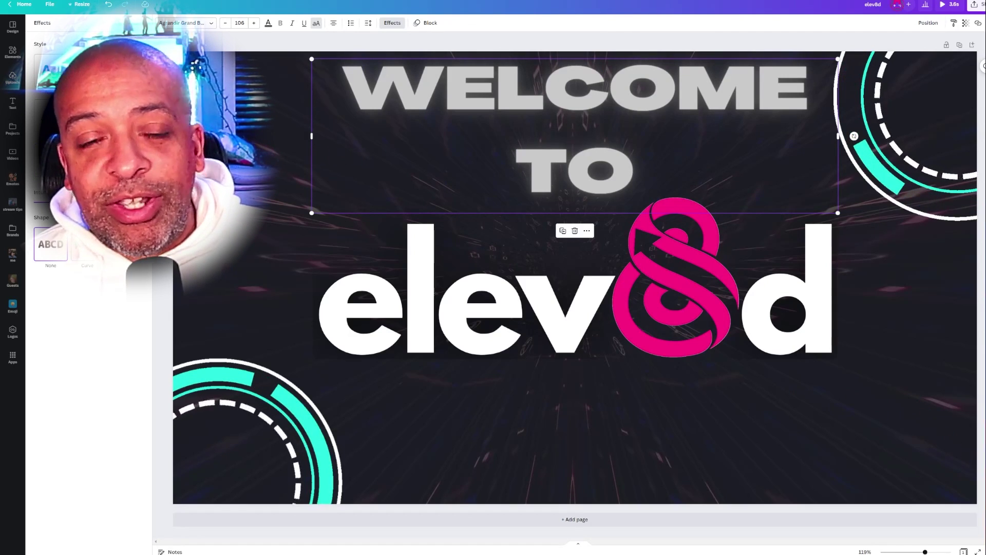
# Change the WELCOME TO heading's text color to the pink that matches the 8 symbol.
pyautogui.click(12, 331)
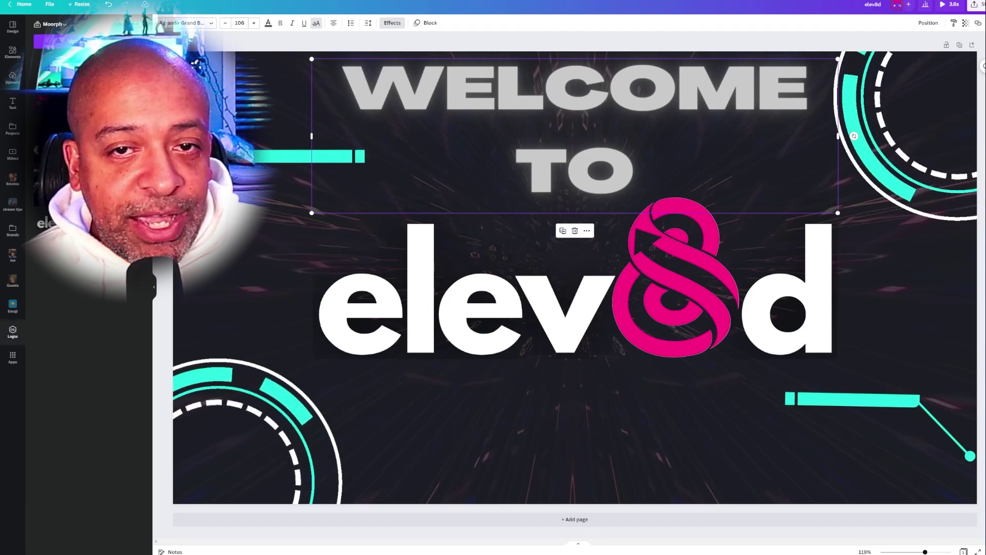
pyautogui.click(267, 24)
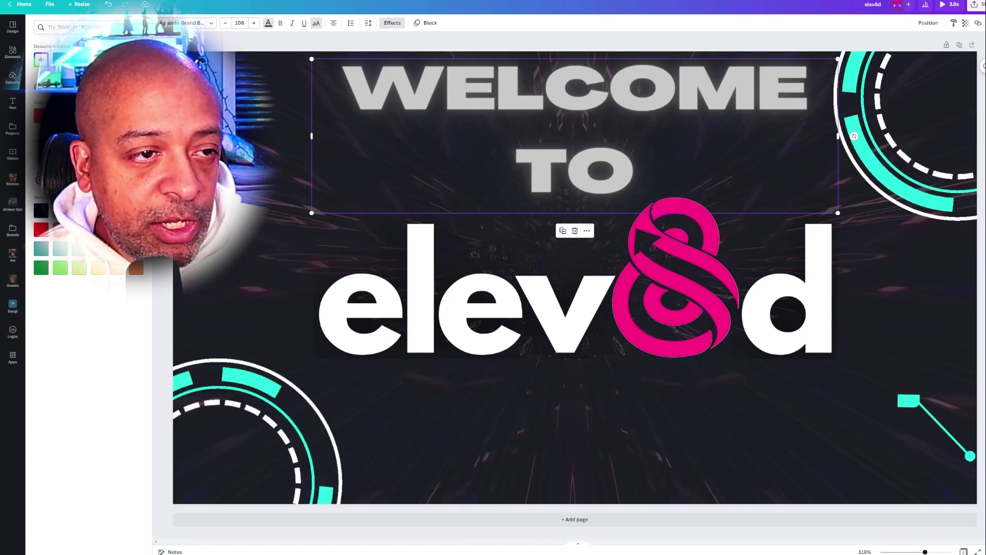
pyautogui.click(60, 178)
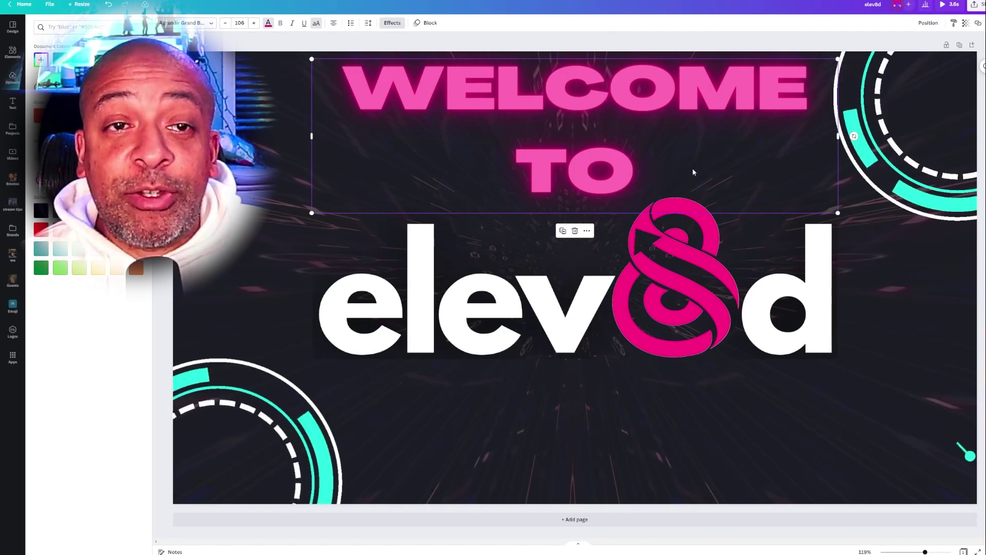
# Try the Background text effect on the heading with a white background color.
pyautogui.click(391, 23)
pyautogui.click(124, 161)
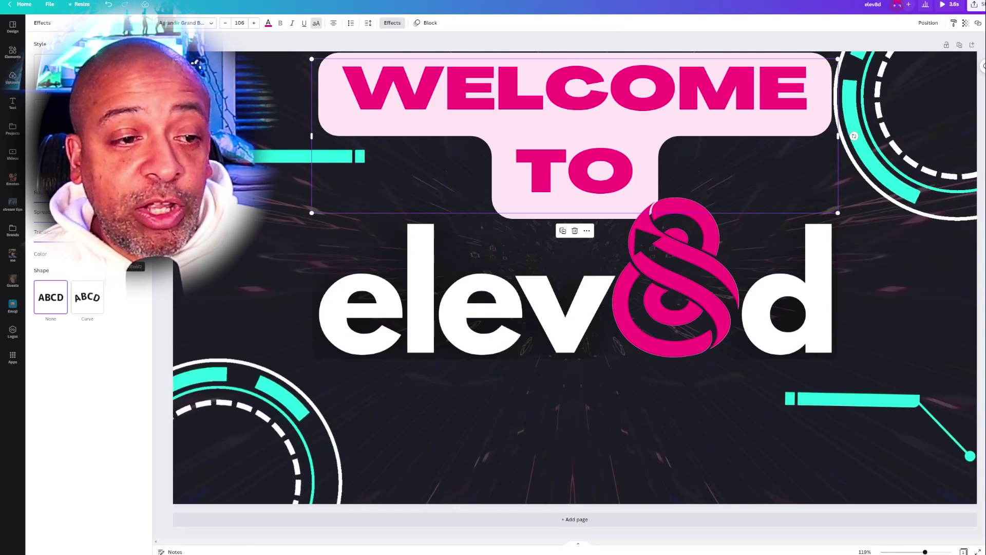
pyautogui.click(135, 253)
pyautogui.click(125, 344)
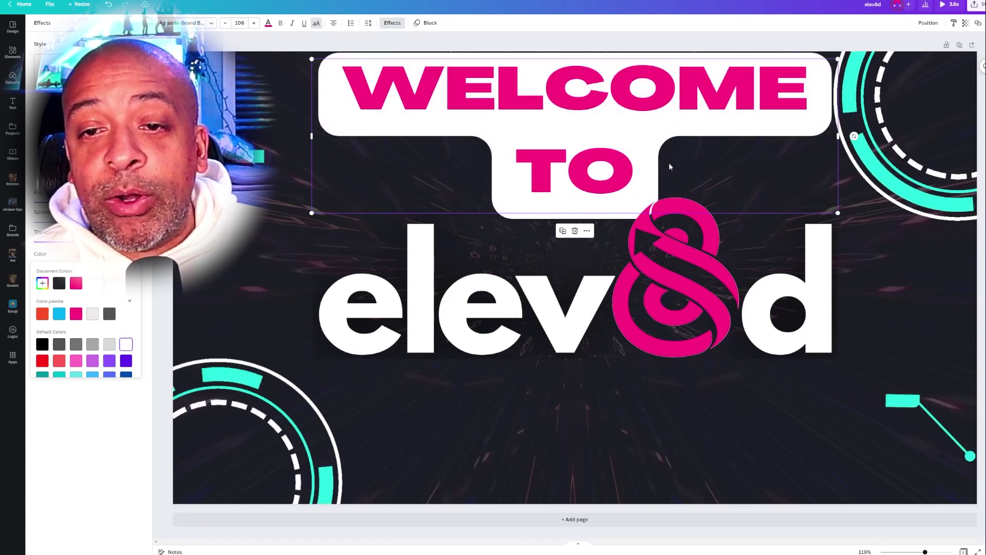
# Try extending the heading text to WELCOME TO THE, and remove THE again.
pyautogui.click(622, 159)
pyautogui.write('TO THE')
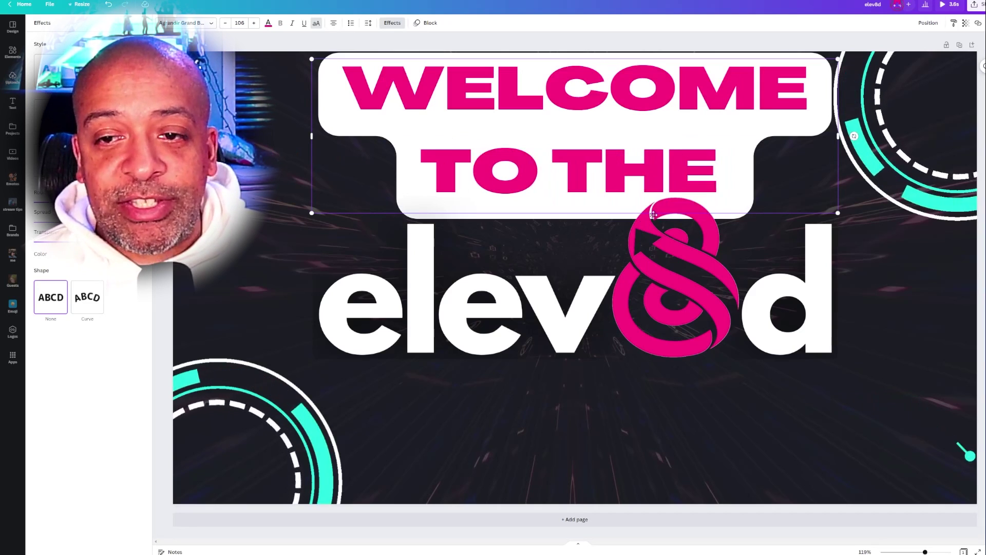
pyautogui.press('BackSpace')
pyautogui.press('BackSpace')
pyautogui.press('BackSpace')
pyautogui.press('BackSpace')
pyautogui.press('BackSpace')
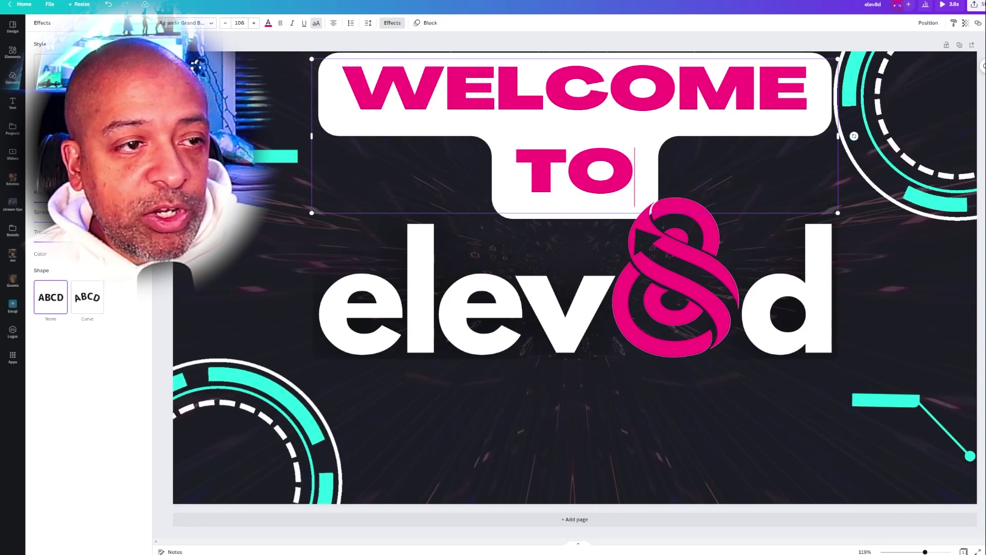
# Try the Hollow effect on the heading and apply Splice instead, with white as the effect color.
pyautogui.click(51, 116)
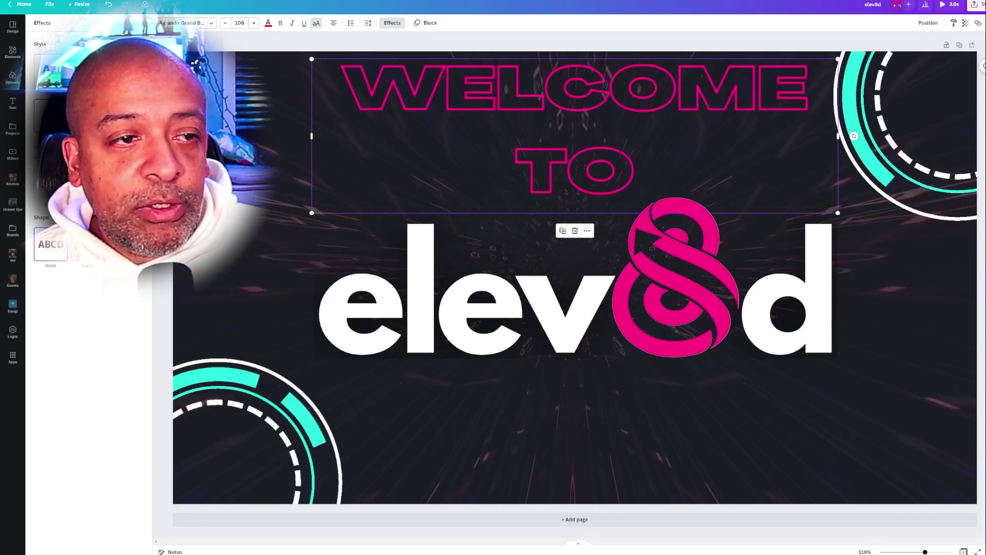
pyautogui.click(87, 116)
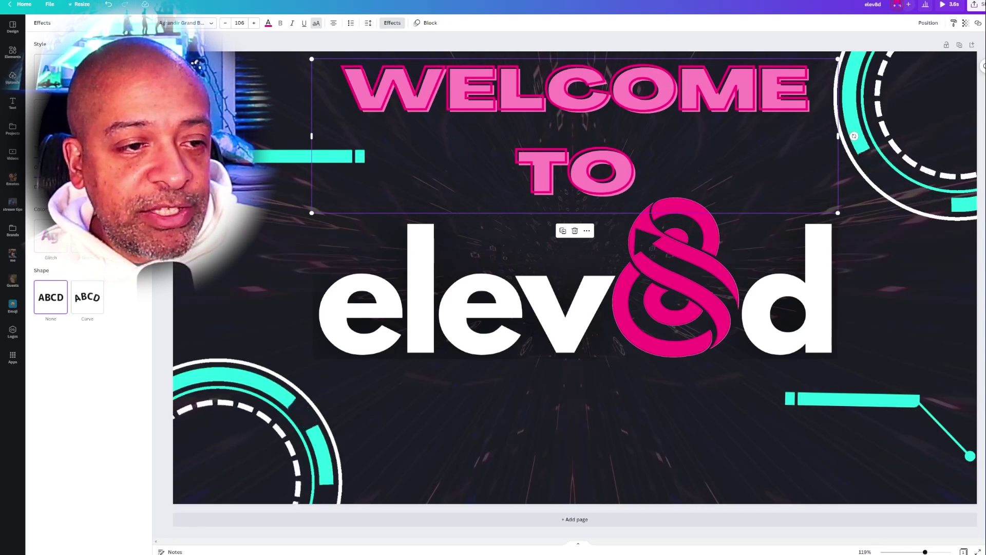
pyautogui.click(135, 209)
pyautogui.click(125, 300)
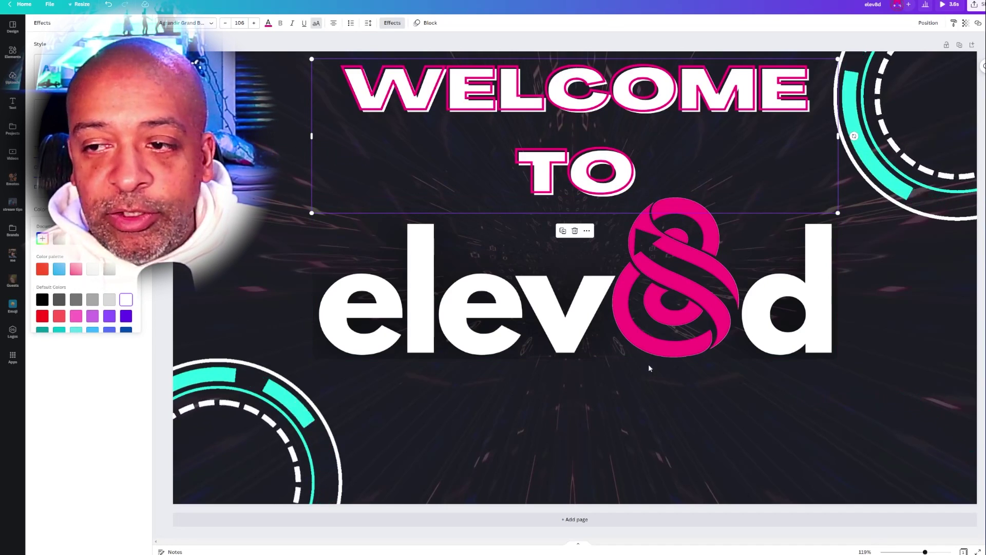
# Extend the background video's clip to its full length, cut it back to 3.0 s, and apply the trim.
pyautogui.click(574, 407)
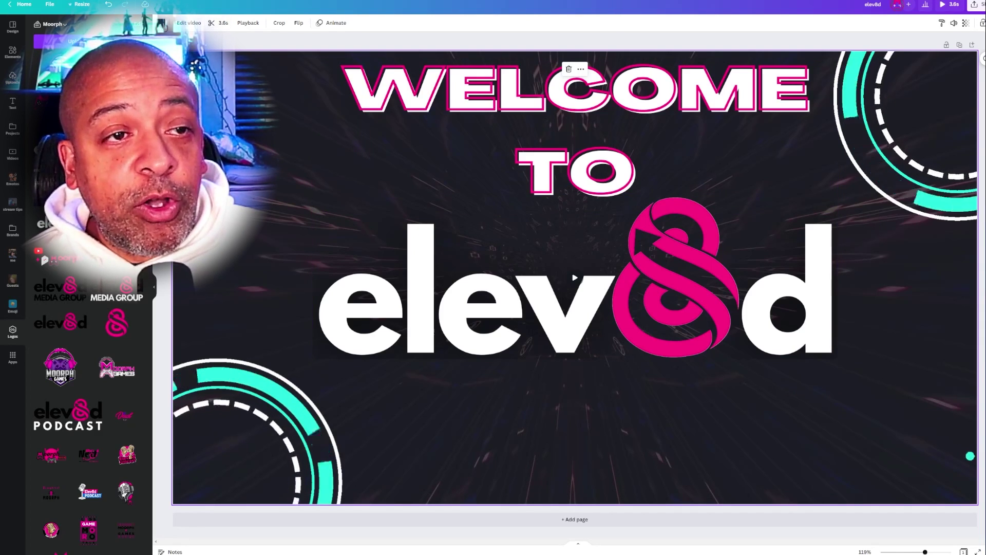
pyautogui.click(218, 24)
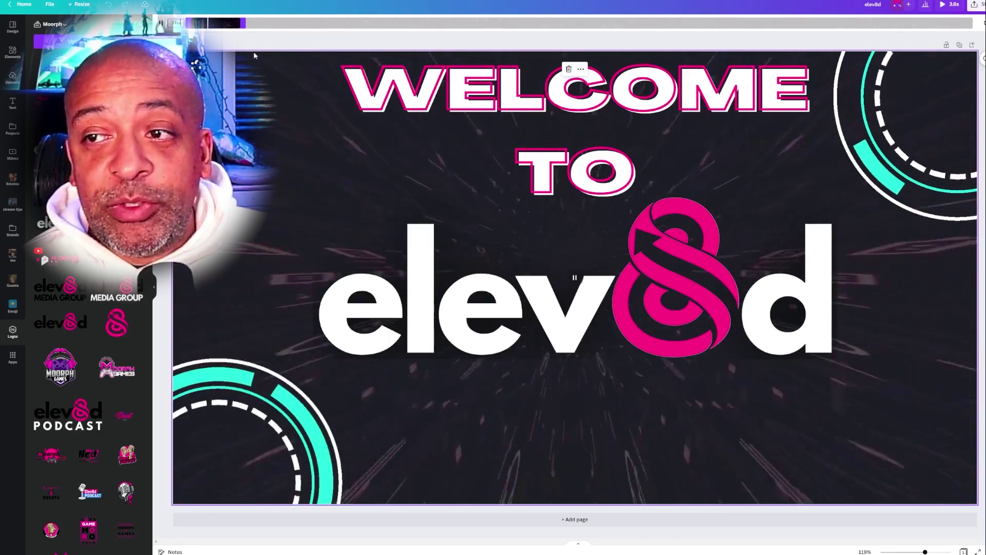
pyautogui.moveTo(243, 23); pyautogui.dragTo(883, 23)
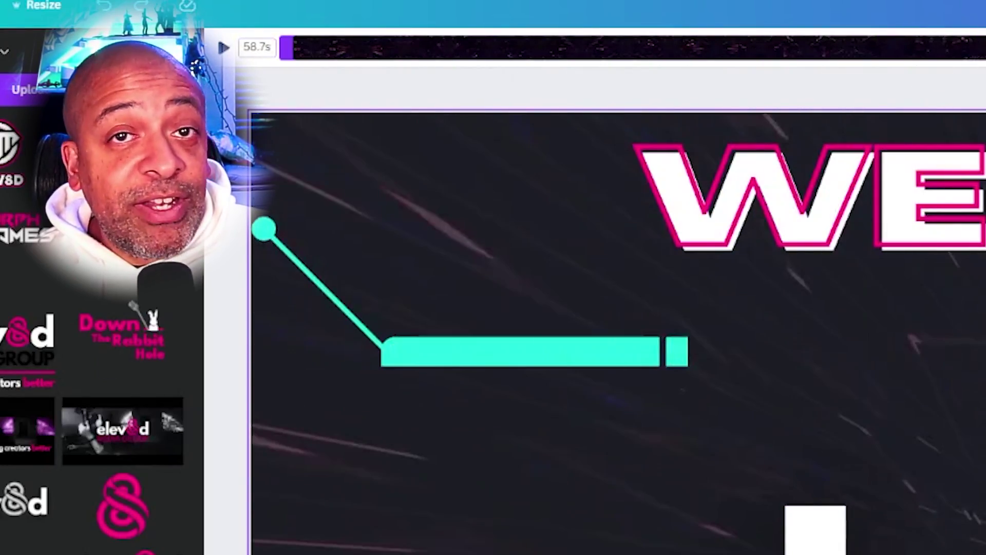
pyautogui.moveTo(982, 48); pyautogui.dragTo(393, 55)
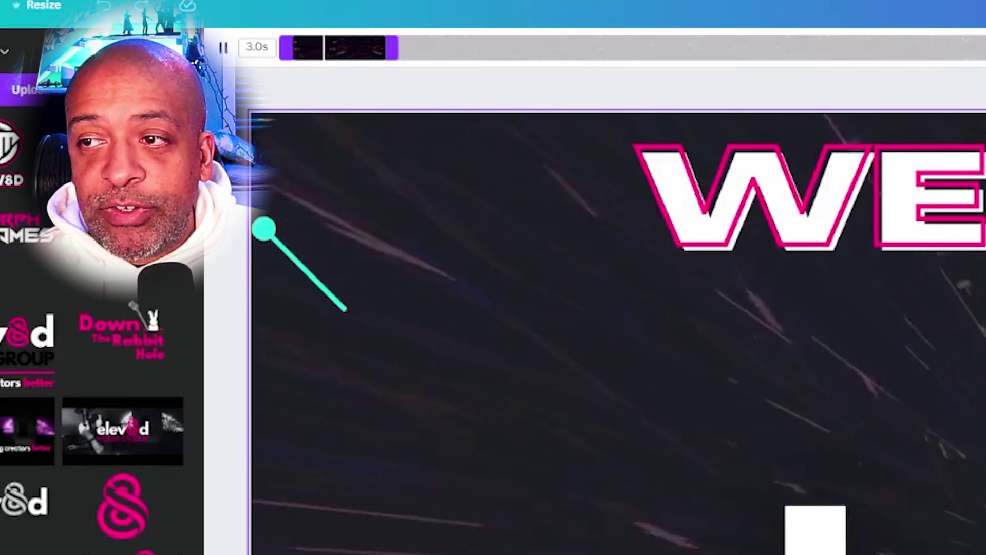
pyautogui.click(969, 23)
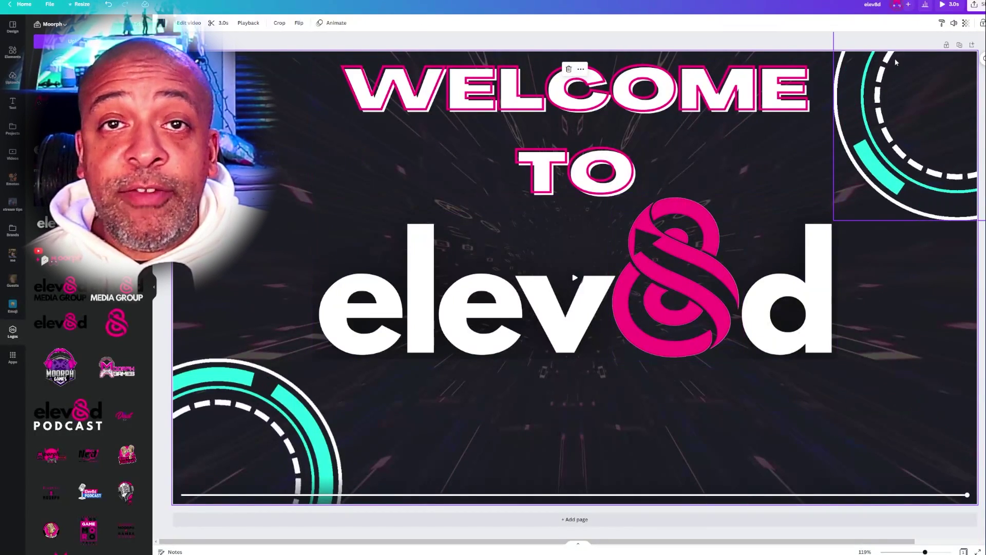
# Open the design's download settings, review the available file types with MP4 Video kept, and return to the canvas.
pyautogui.click(974, 4)
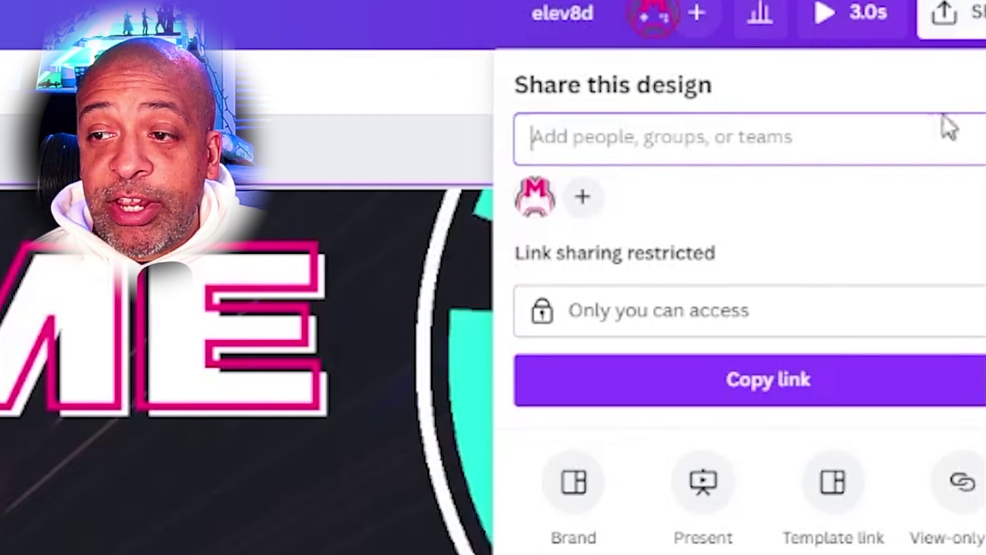
pyautogui.click(928, 146)
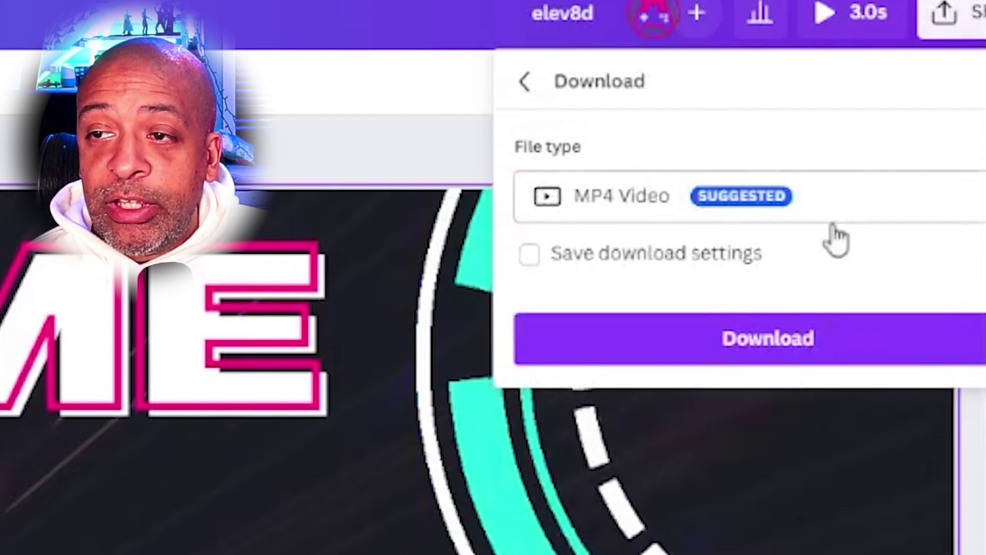
pyautogui.click(745, 200)
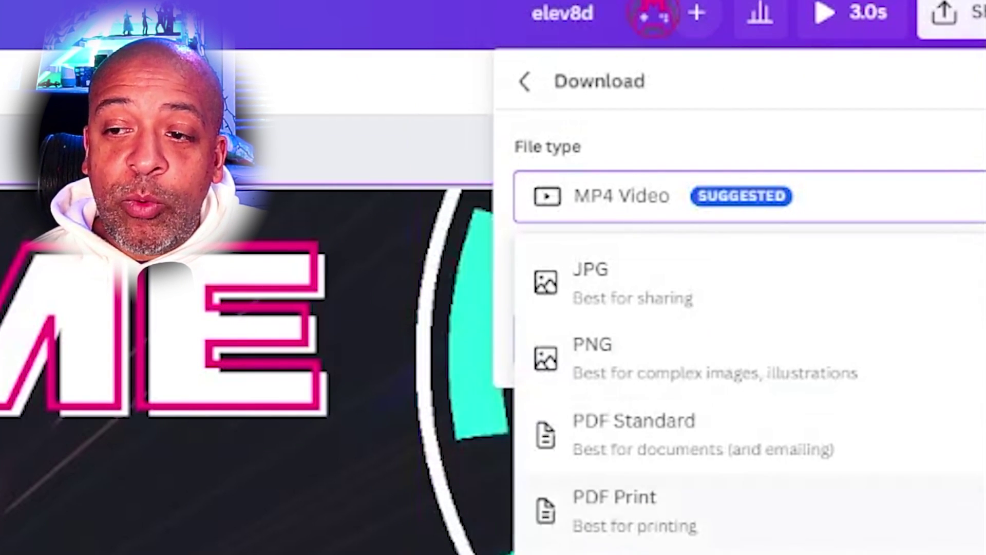
pyautogui.click(843, 198)
pyautogui.click(739, 342)
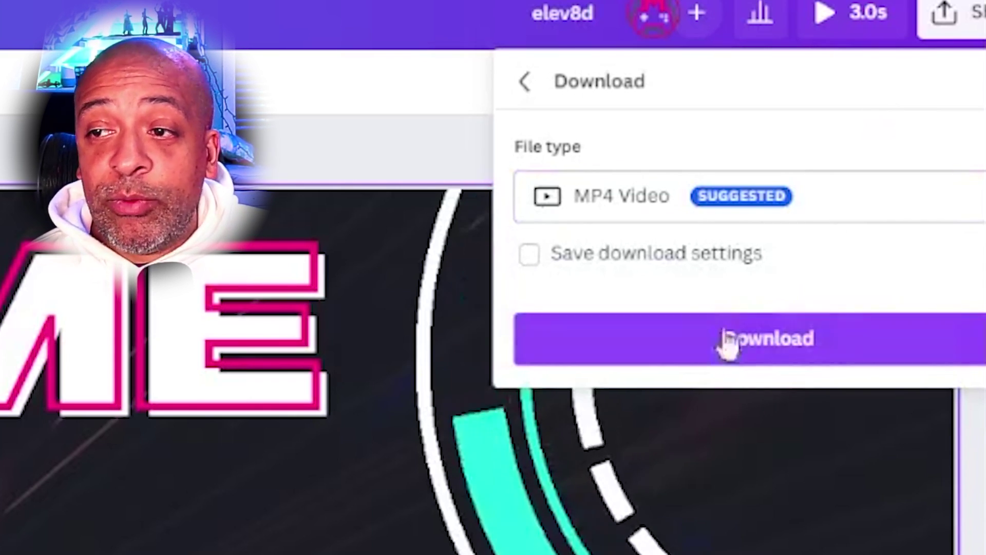
pyautogui.click(637, 355)
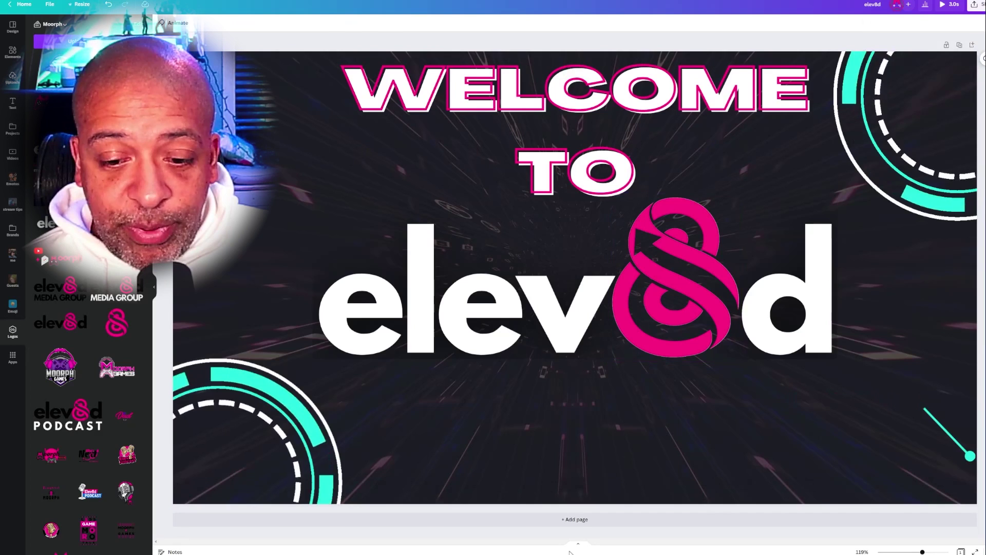
# Add a new blank page below the welcome screen.
pyautogui.click(588, 521)
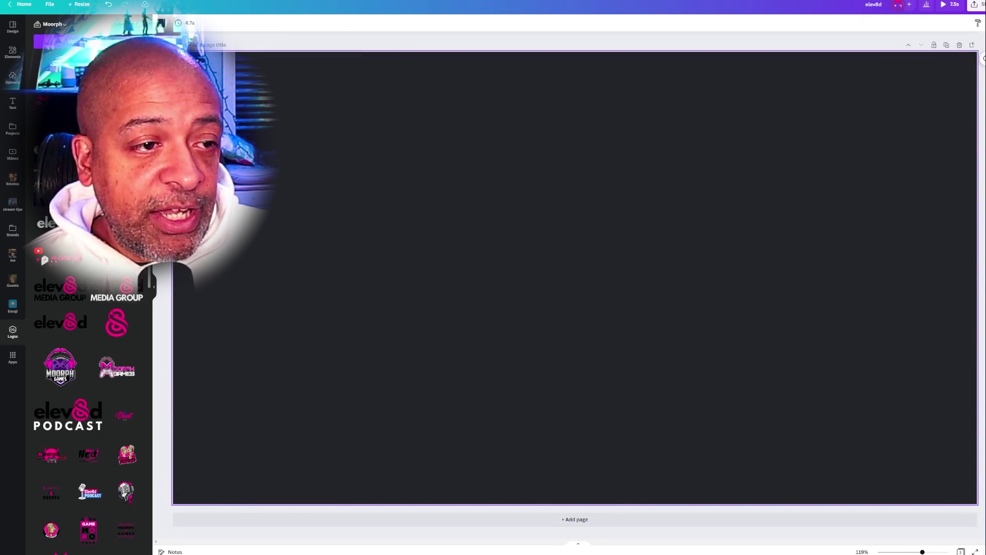
# Paste the copied elev8d "making creators better" image onto the blank second page.
pyautogui.hotkey('ctrl', 'v')
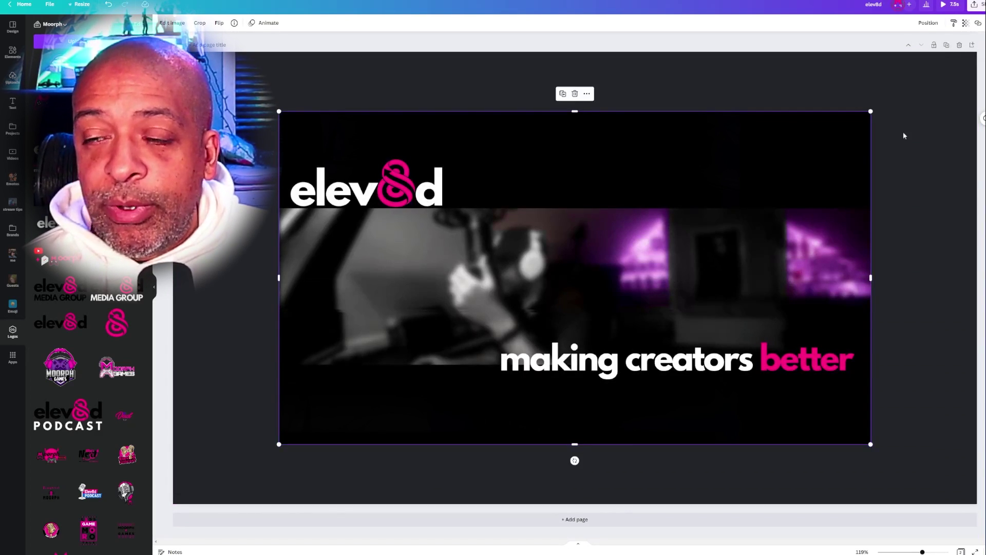
pyautogui.click(926, 121)
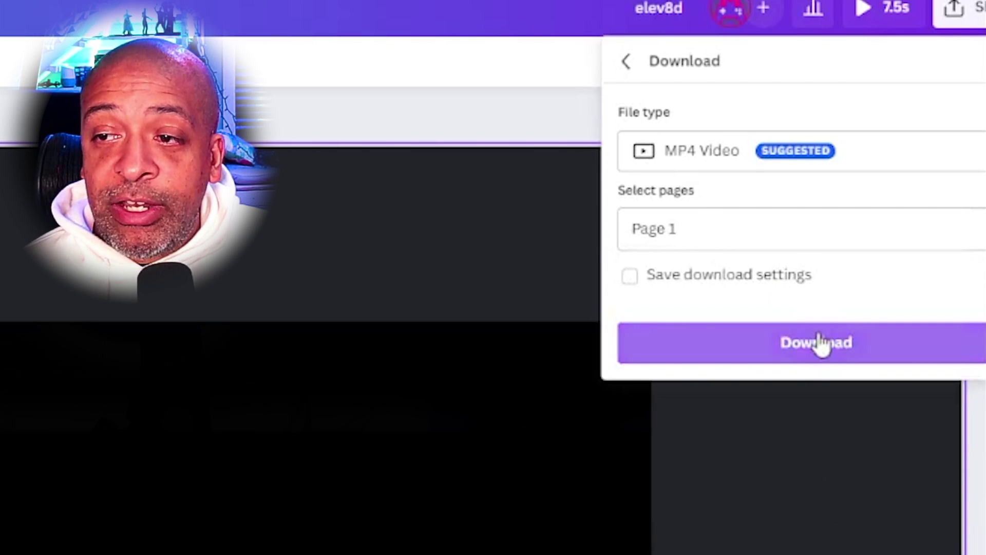
# Set the download to PNG with a transparent background and select Page 2 for export.
pyautogui.click(982, 164)
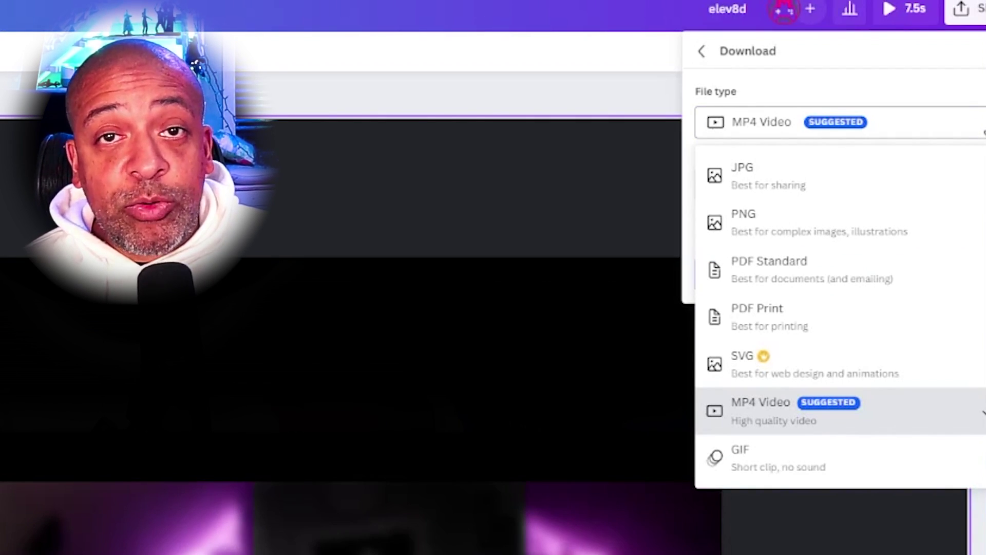
pyautogui.click(778, 233)
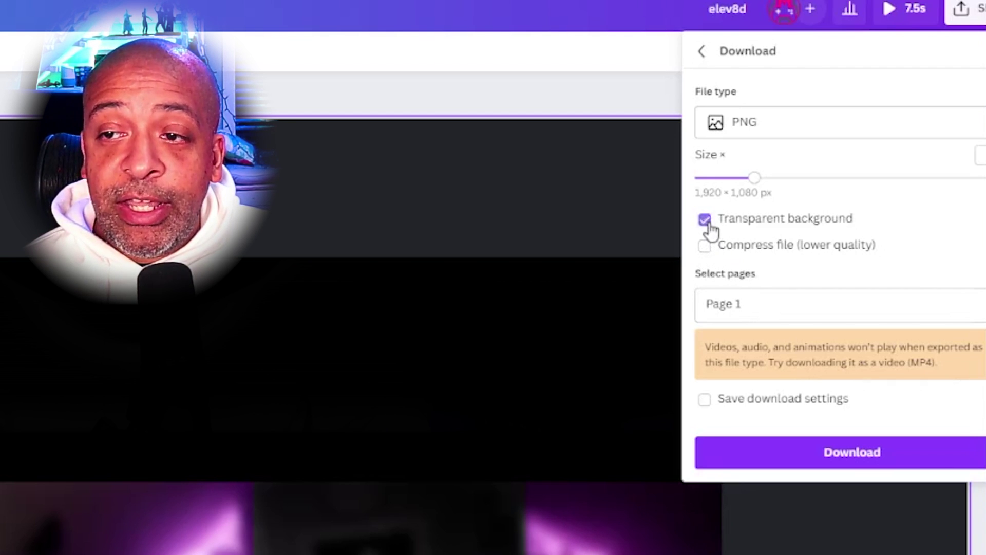
pyautogui.click(979, 306)
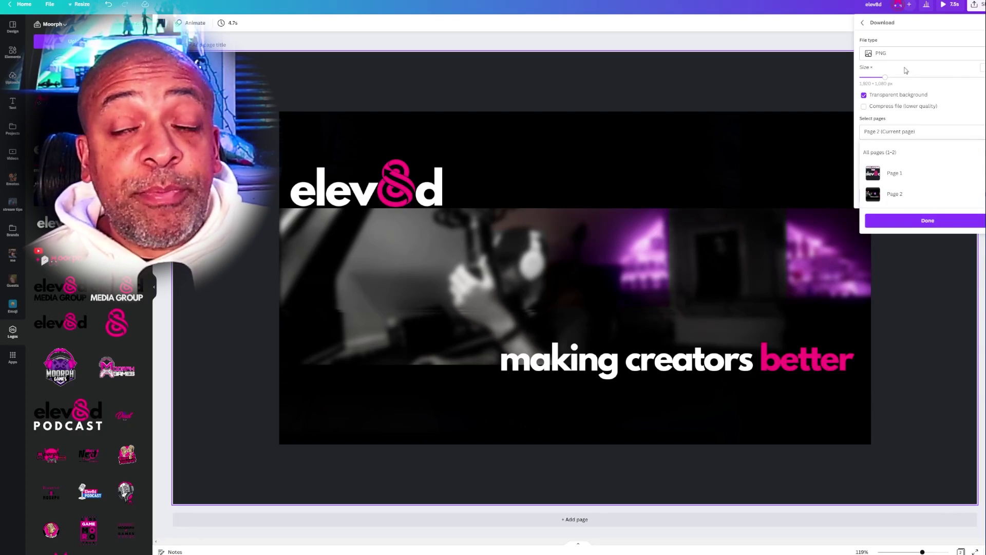
pyautogui.click(887, 79)
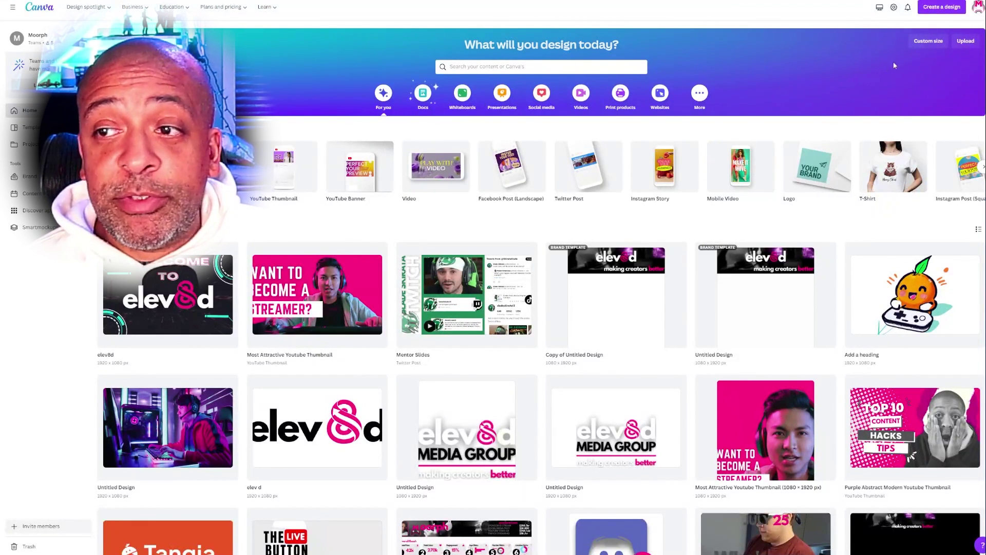
# Create a new custom-size design 1080 px wide and 1920 px high.
pyautogui.click(928, 41)
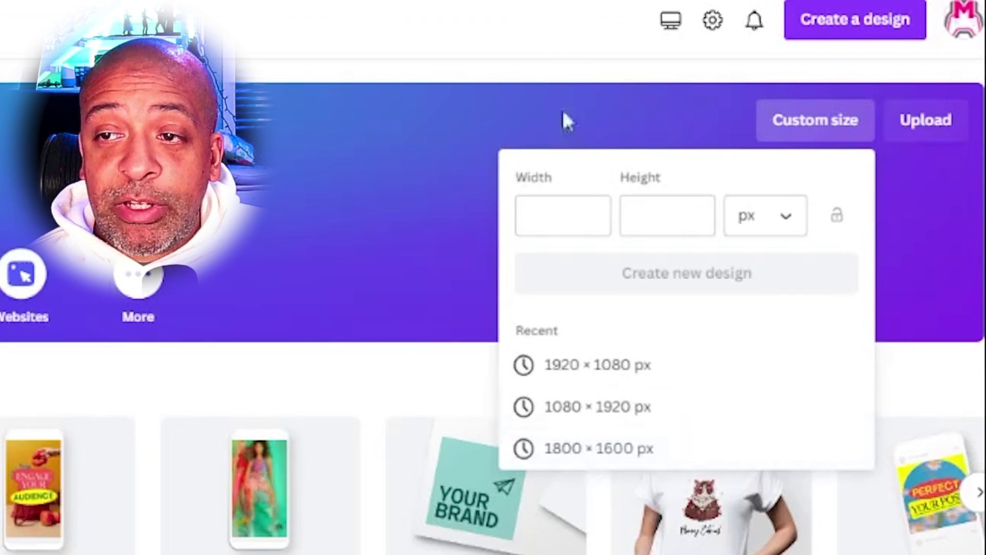
pyautogui.click(568, 206)
pyautogui.write('1080')
pyautogui.press('Tab')
pyautogui.write('19')
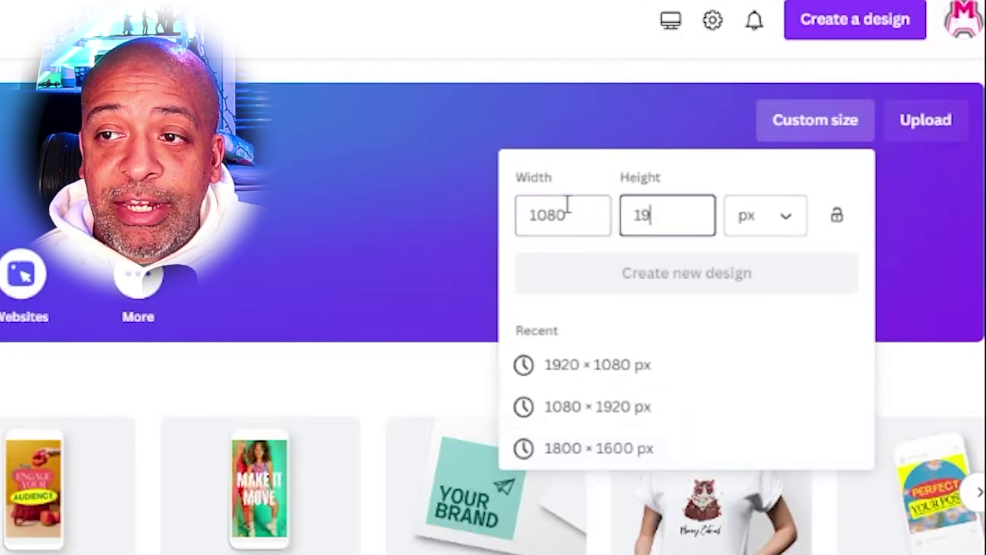
pyautogui.write('20')
pyautogui.press('BackSpace')
pyautogui.write('20')
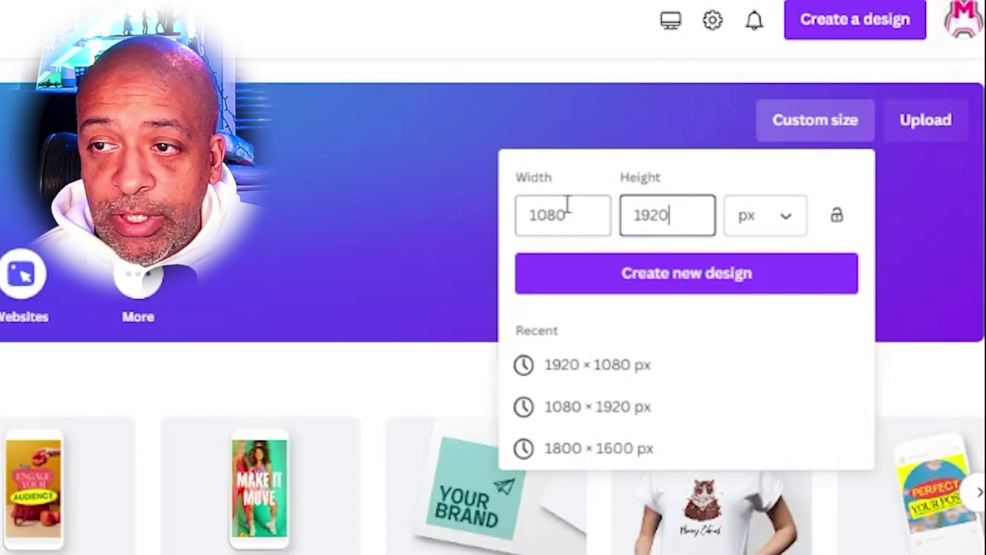
pyautogui.click(724, 282)
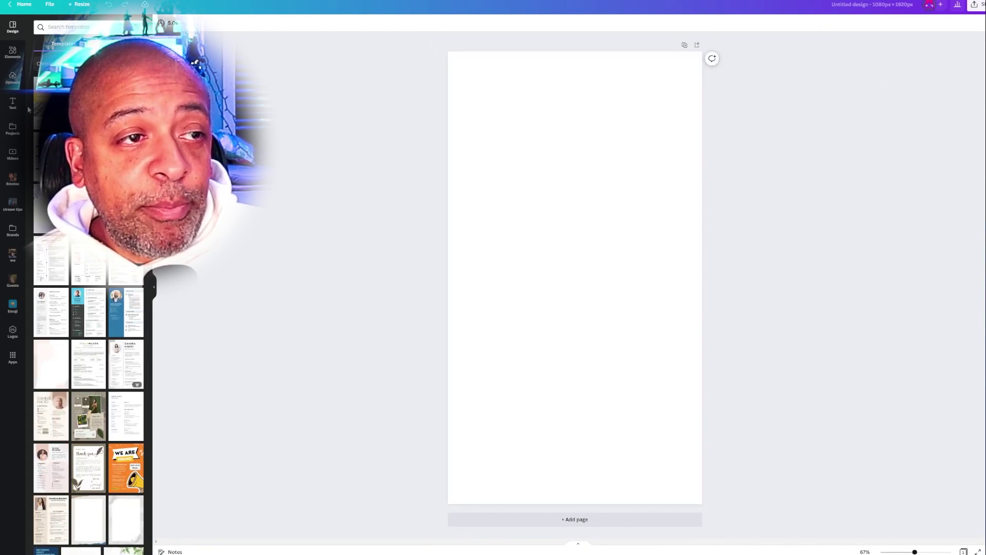
# Insert the 14.0 s vertical video from the uploads and set it as the page background.
pyautogui.click(15, 78)
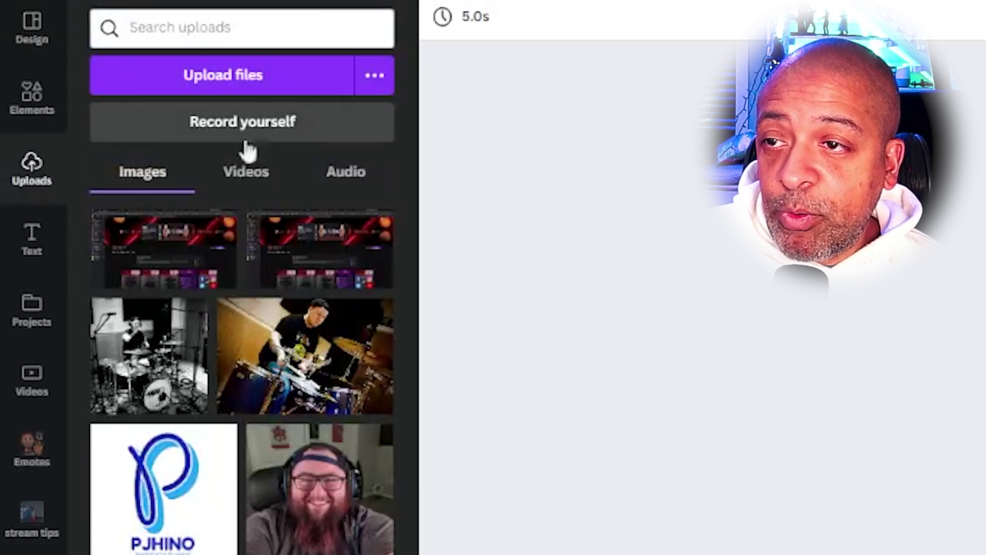
pyautogui.click(229, 174)
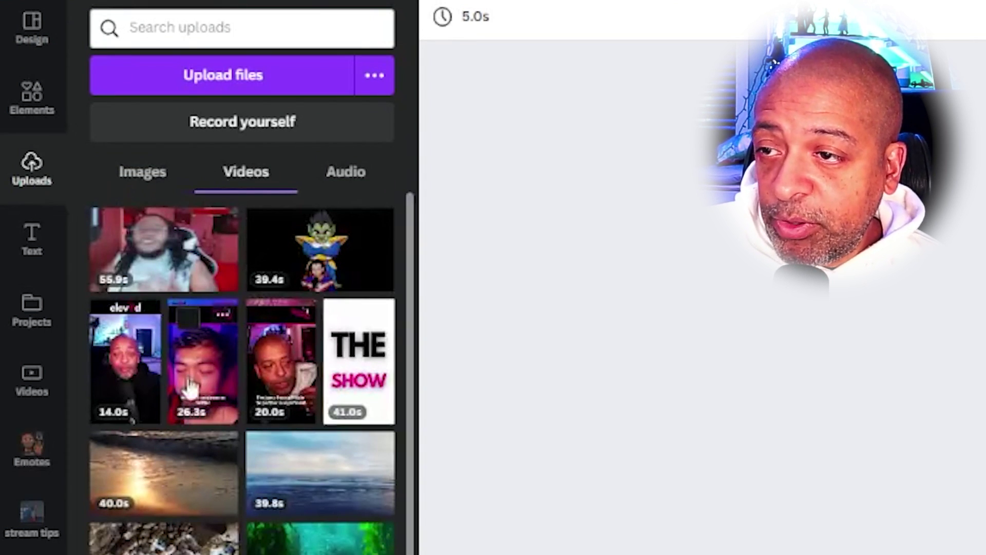
pyautogui.click(133, 373)
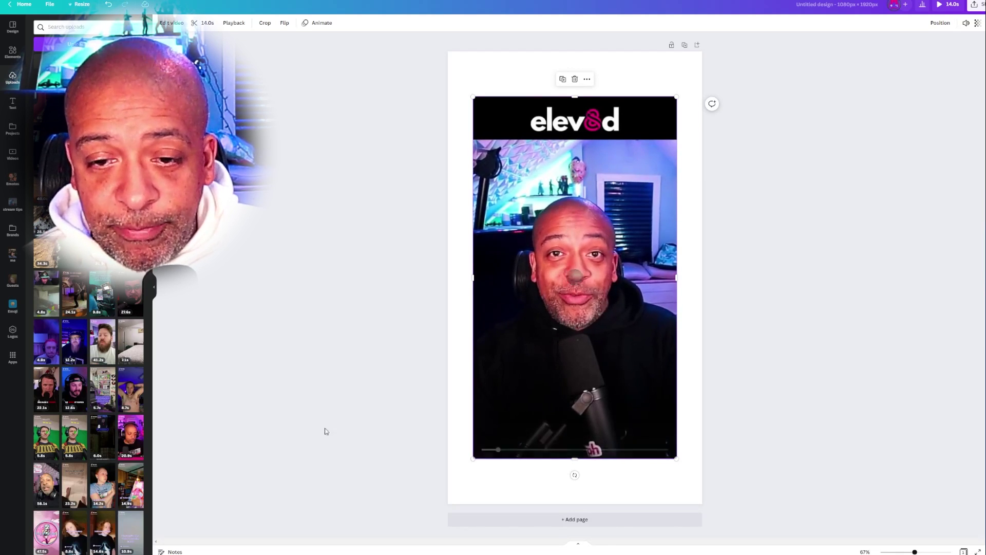
pyautogui.moveTo(566, 181); pyautogui.dragTo(580, 194)
pyautogui.rightClick(581, 195)
pyautogui.click(619, 299)
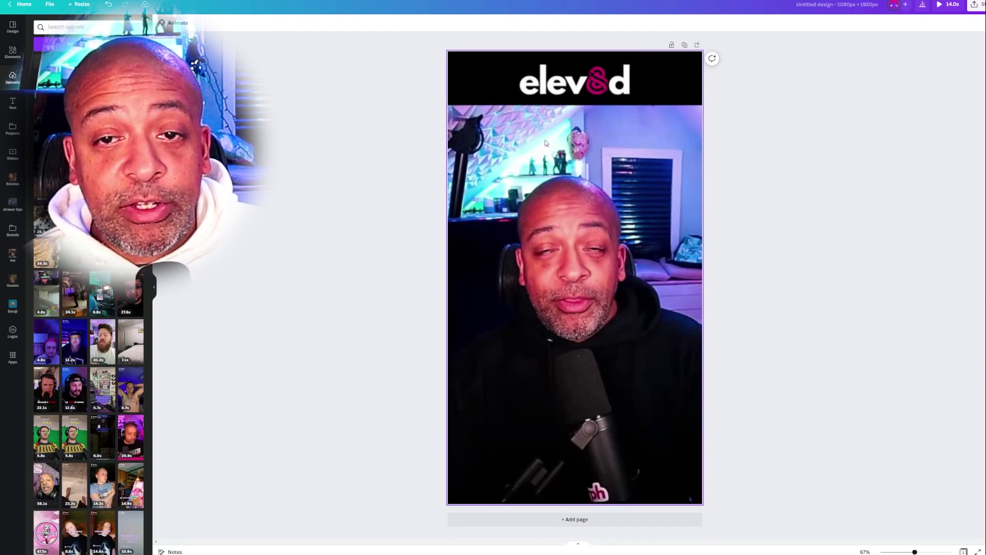
# Add a blue rectangle across the top of the page and place a duplicate of it across the bottom.
pyautogui.click(8, 53)
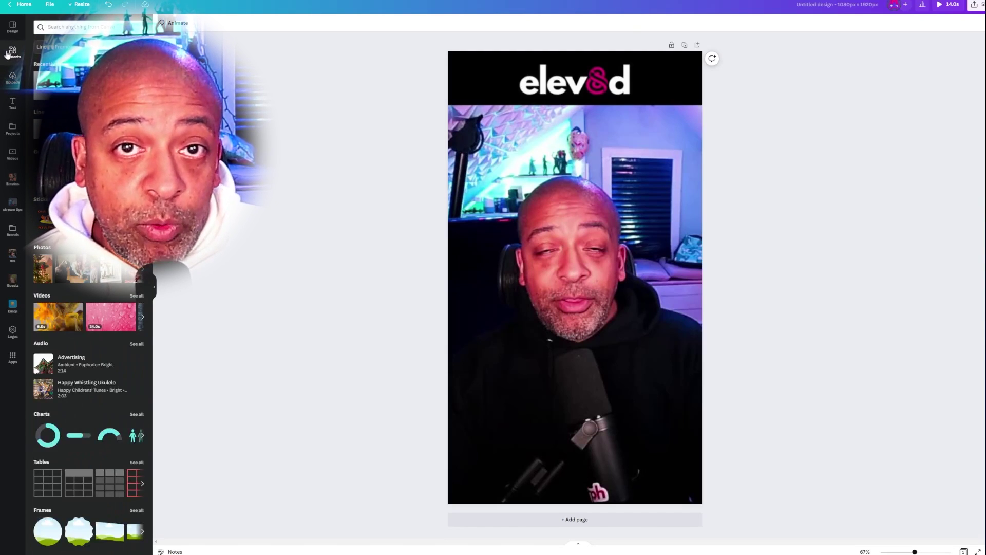
pyautogui.click(582, 123)
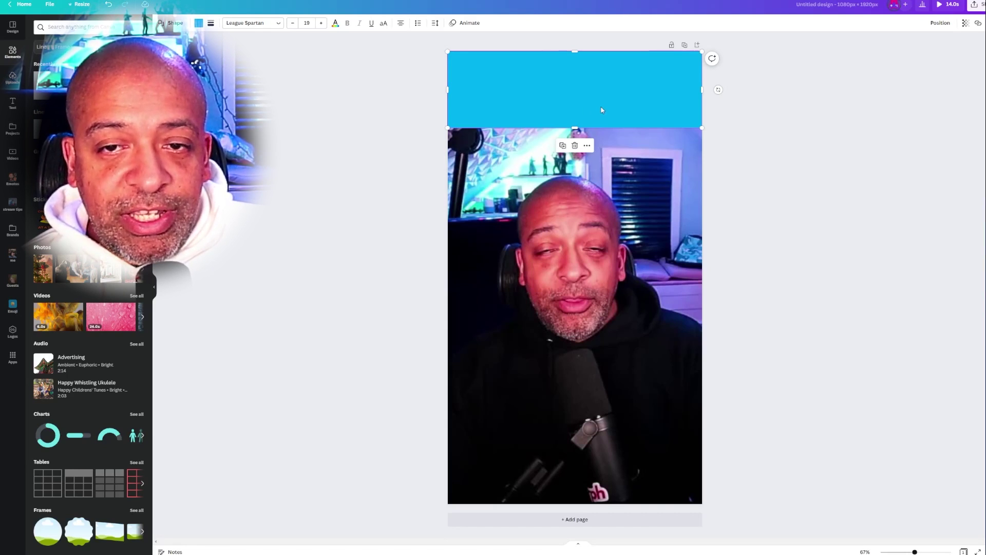
pyautogui.moveTo(602, 110); pyautogui.dragTo(611, 130)
pyautogui.hotkey('ctrl', 'd')
pyautogui.moveTo(606, 93); pyautogui.dragTo(602, 463)
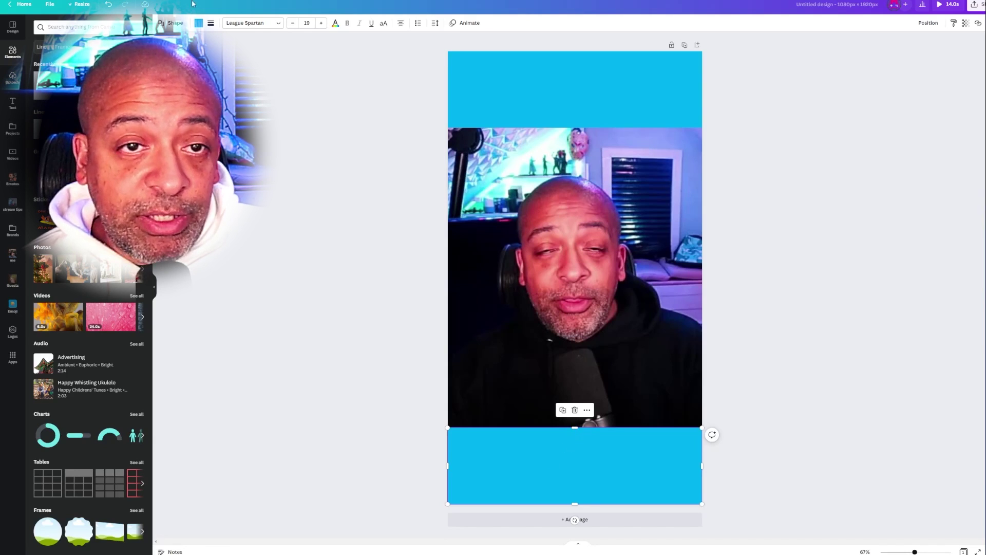
# Fill the bottom rectangle with black and detach the video from the background.
pyautogui.click(199, 23)
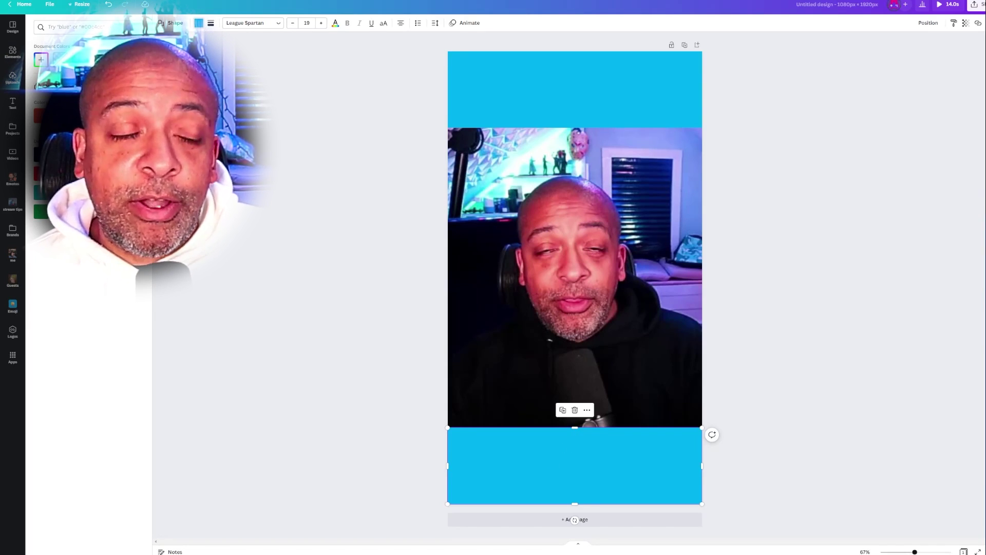
pyautogui.click(41, 155)
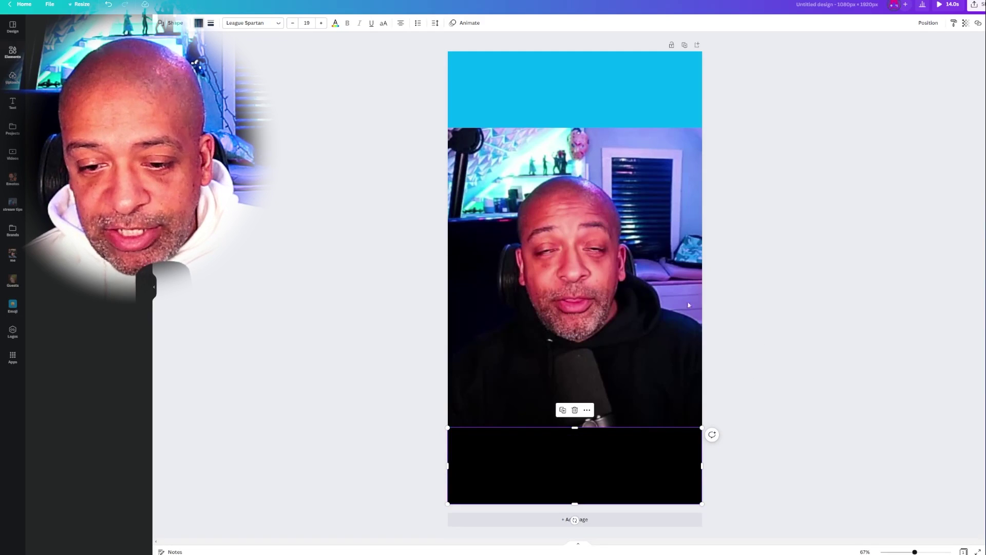
pyautogui.rightClick(567, 225)
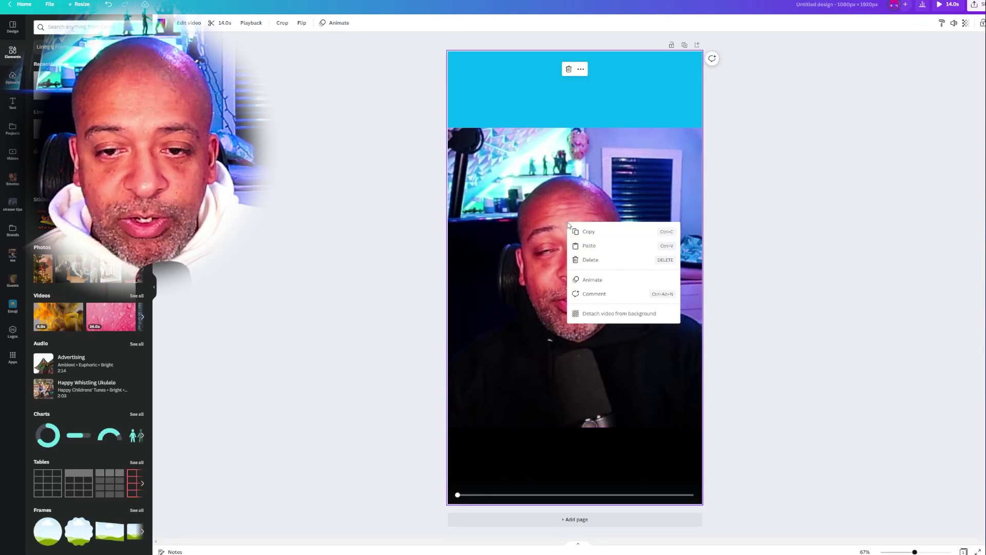
pyautogui.click(613, 311)
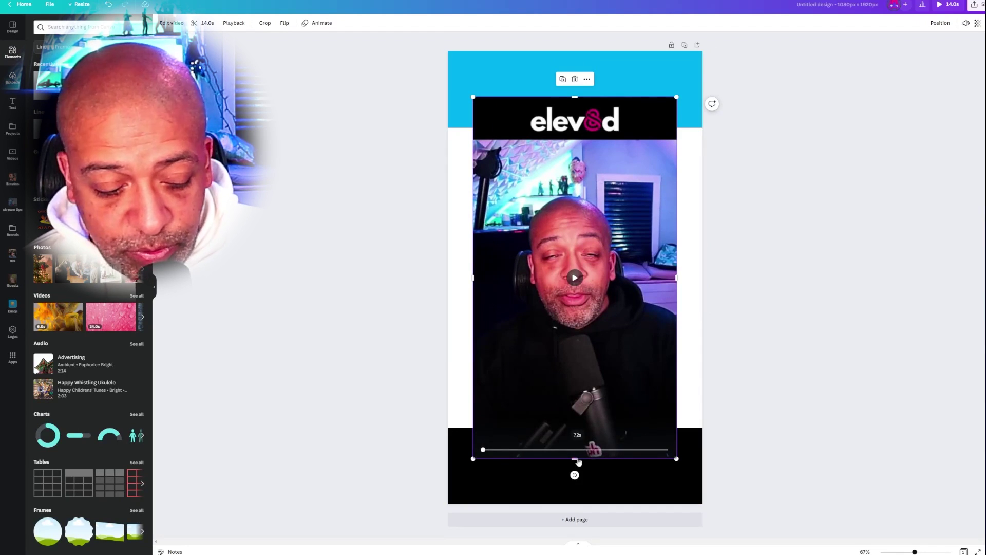
# Set the bottom rectangle's transparency to 51.
pyautogui.click(597, 485)
pyautogui.click(928, 23)
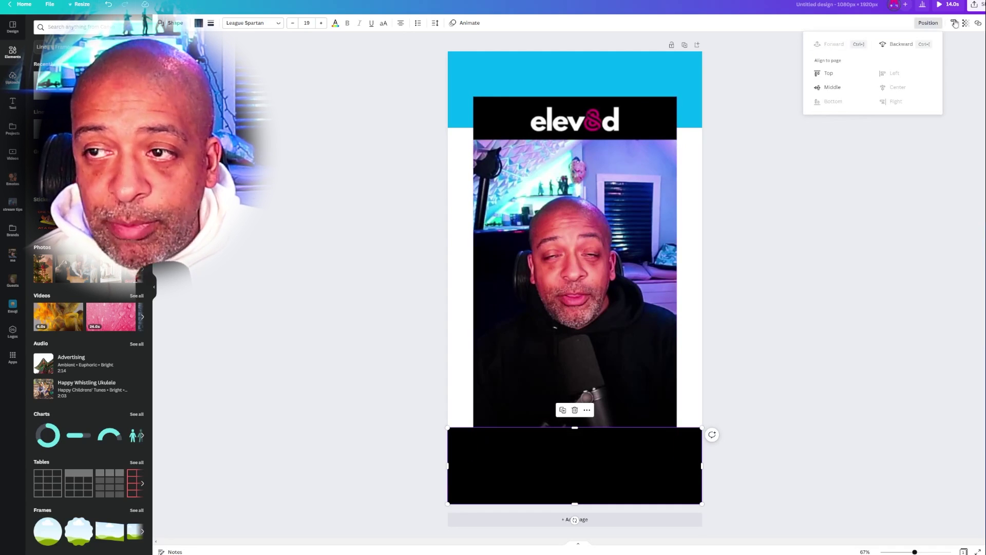
pyautogui.click(875, 169)
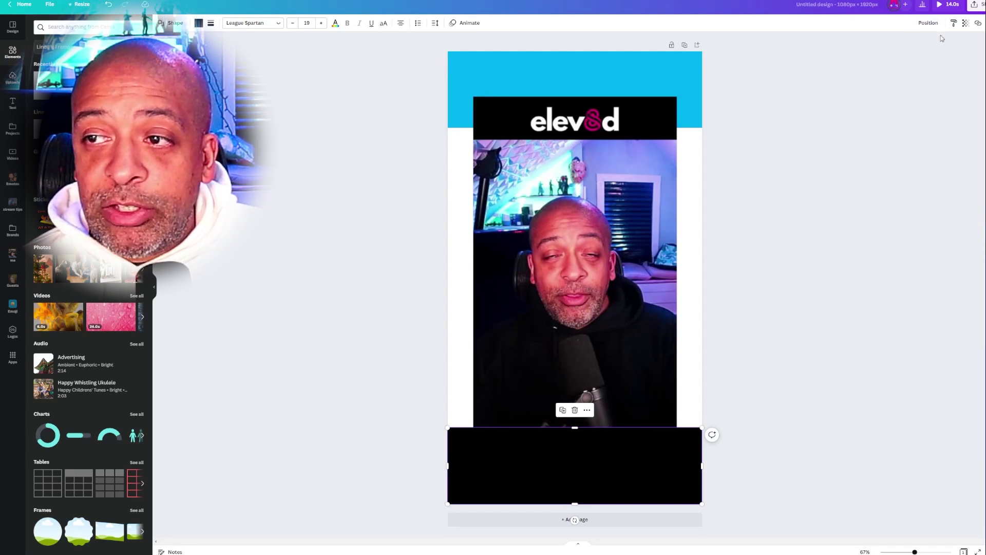
pyautogui.click(966, 23)
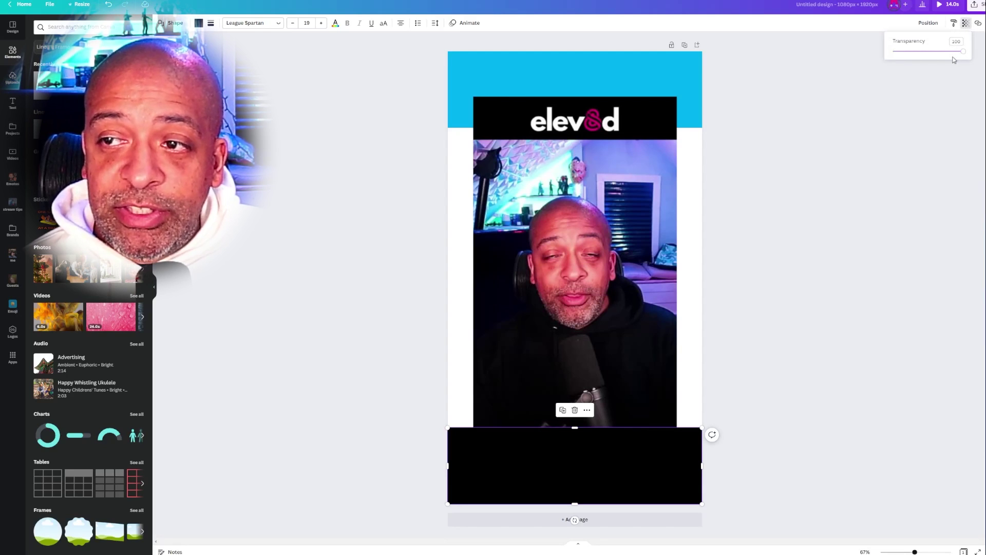
pyautogui.moveTo(962, 53); pyautogui.dragTo(929, 52)
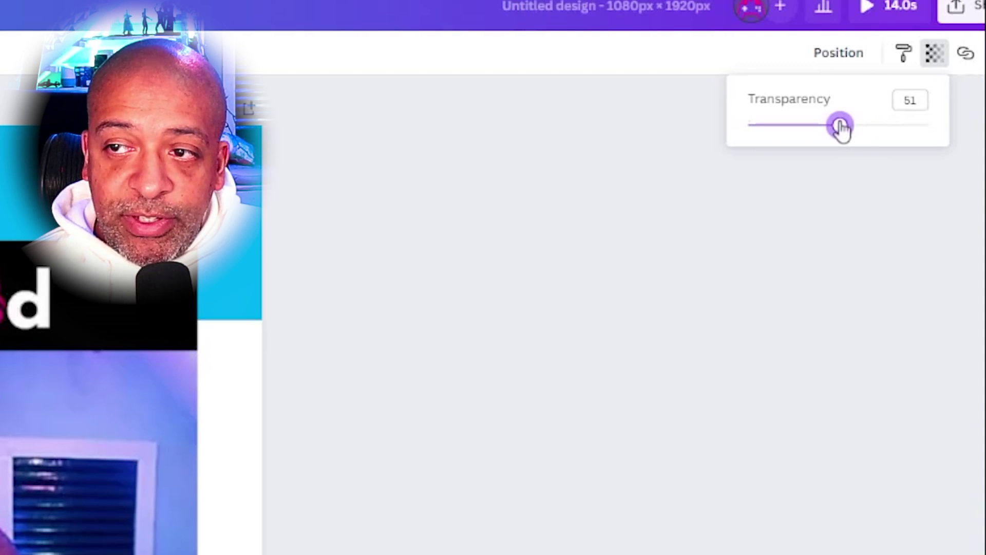
pyautogui.moveTo(839, 125); pyautogui.dragTo(835, 126)
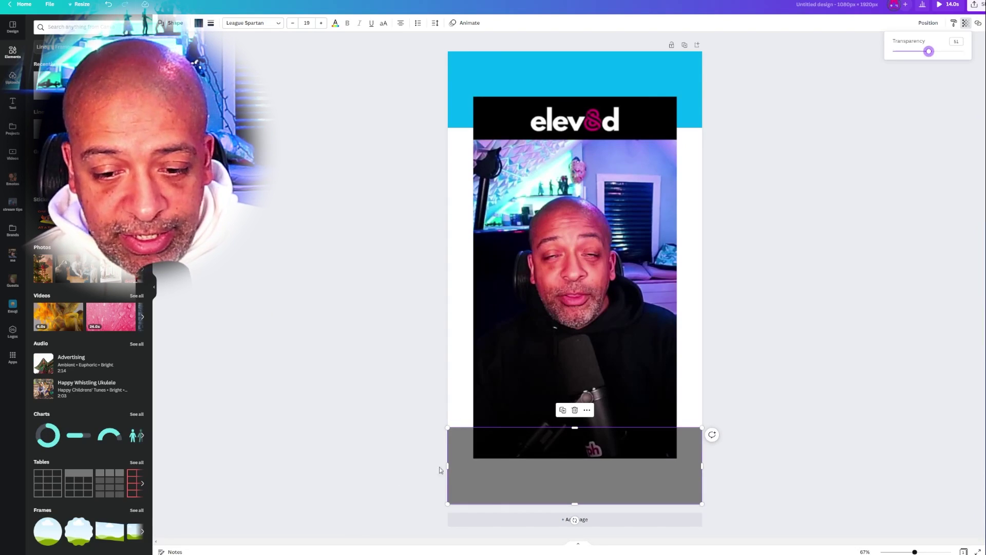
# Set the detached video as the page background again.
pyautogui.click(573, 400)
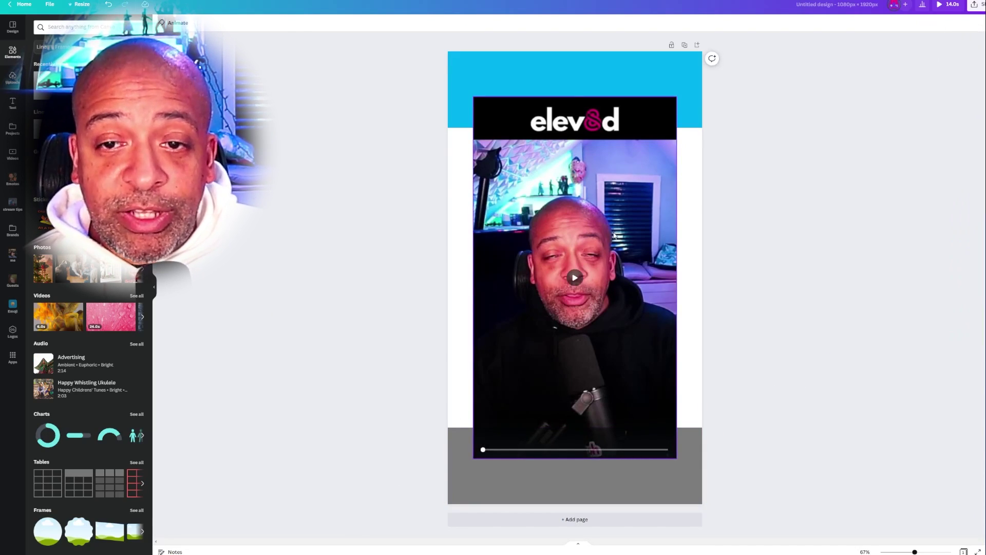
pyautogui.click(614, 227)
pyautogui.rightClick(612, 218)
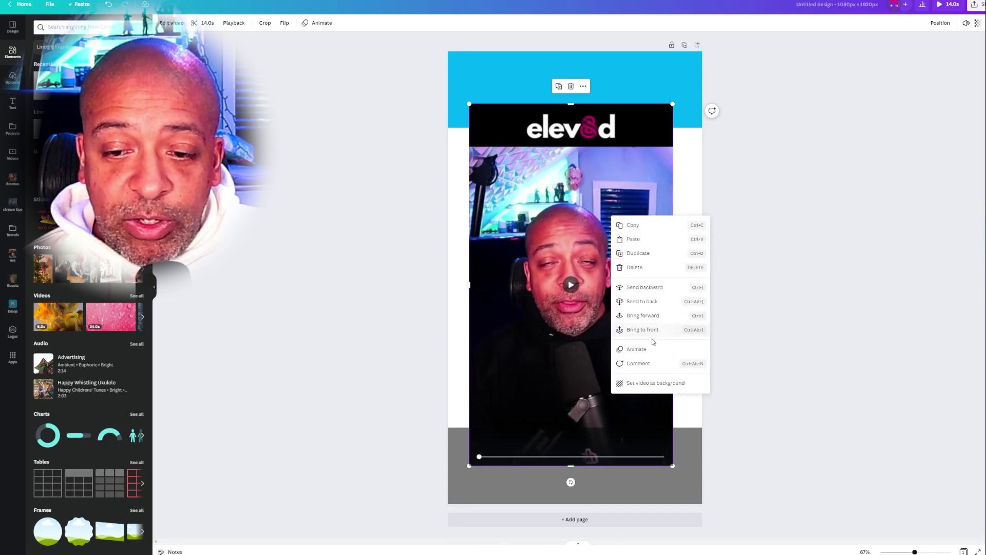
pyautogui.click(646, 383)
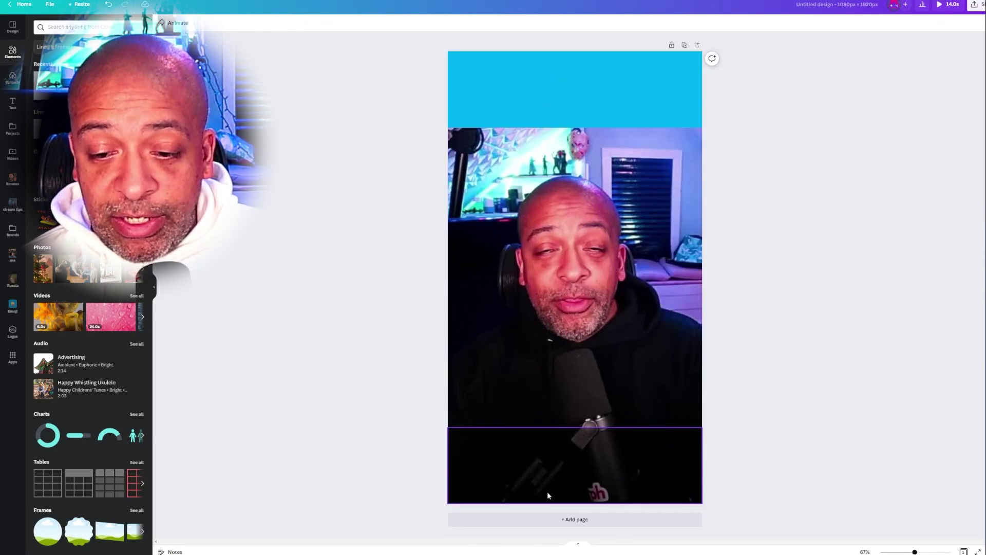
# Change the bottom rectangle's fill color to white.
pyautogui.click(638, 450)
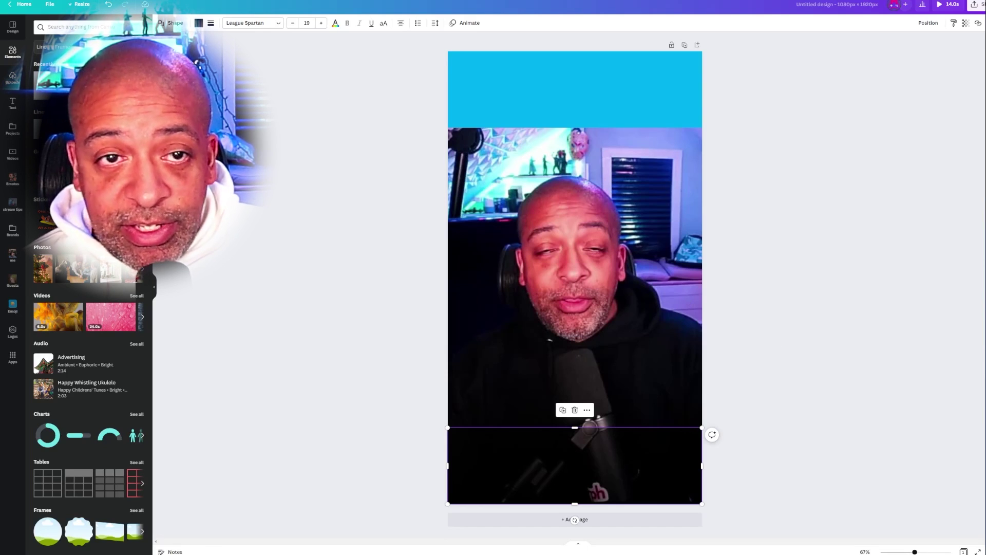
pyautogui.click(198, 23)
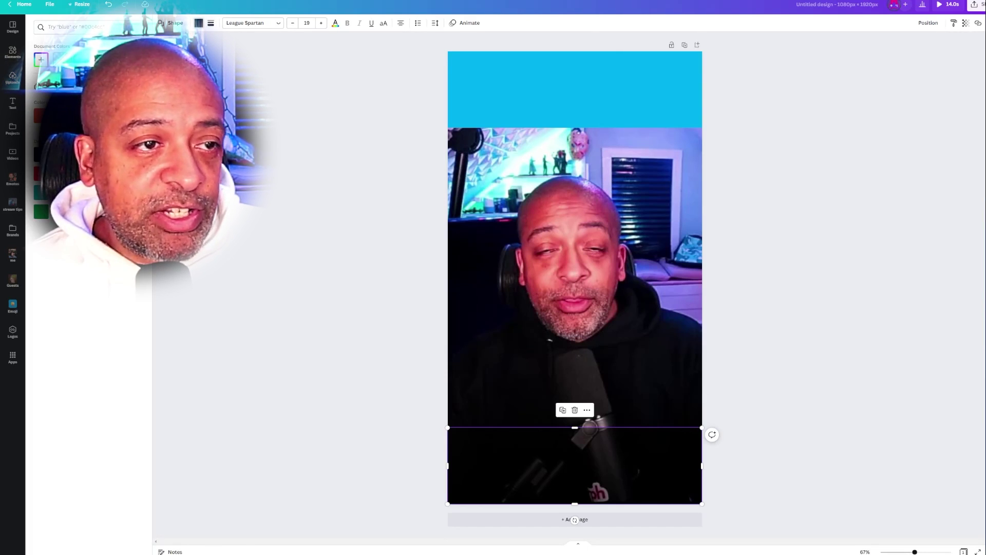
pyautogui.click(135, 154)
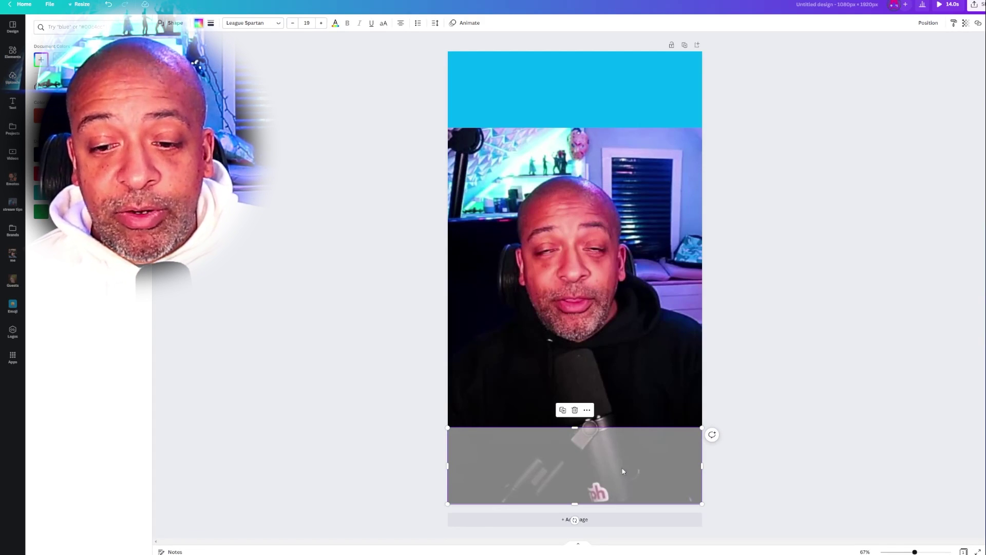
pyautogui.click(813, 291)
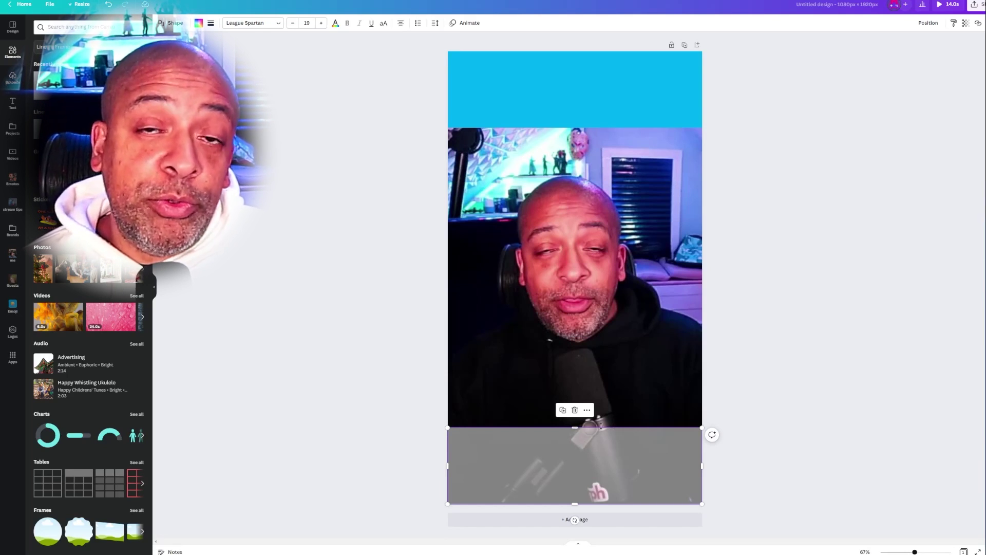
# Change the top rectangle's fill color from the document colors to black.
pyautogui.click(786, 62)
pyautogui.click(503, 103)
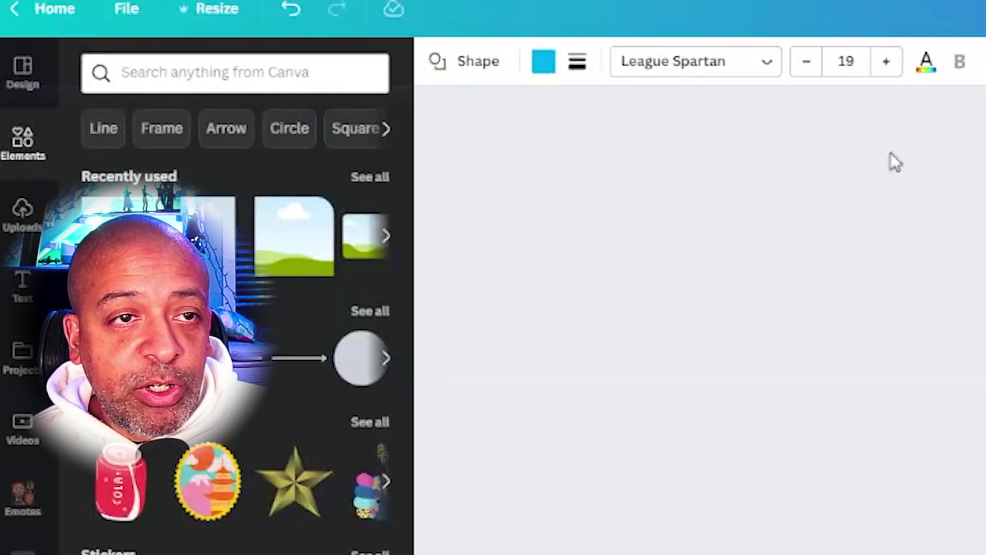
pyautogui.click(542, 70)
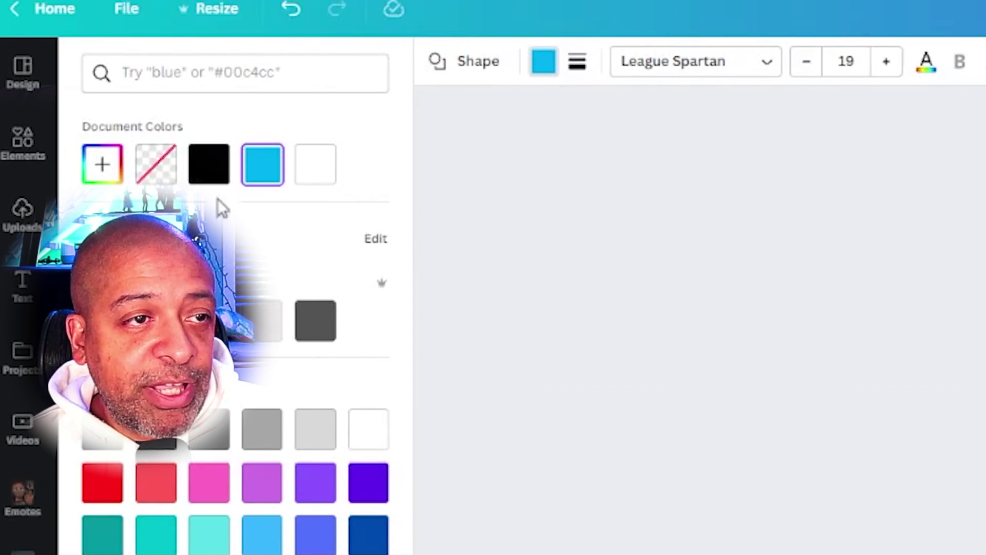
pyautogui.click(209, 165)
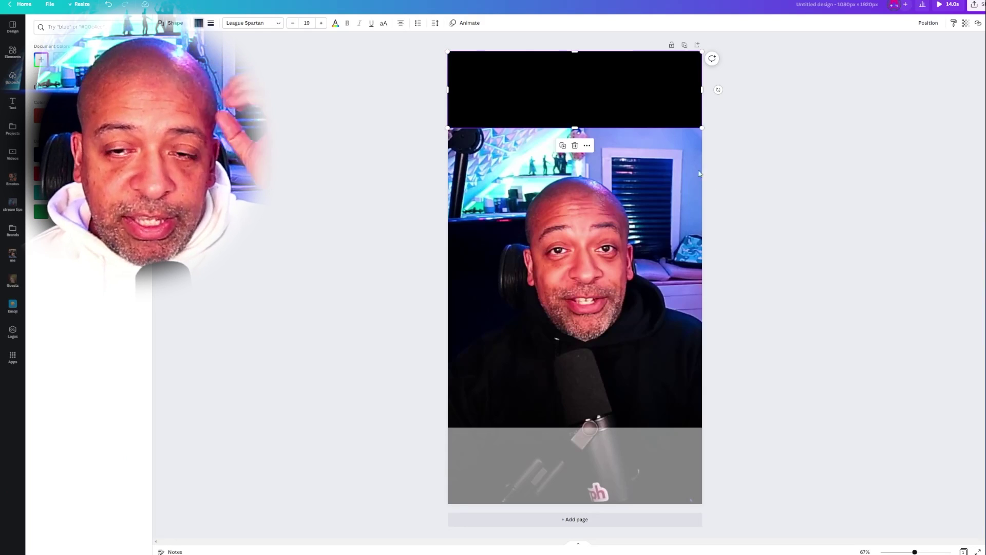
# Lower the top black rectangle's transparency so the video shows through it.
pyautogui.click(965, 22)
pyautogui.moveTo(963, 51); pyautogui.dragTo(941, 51)
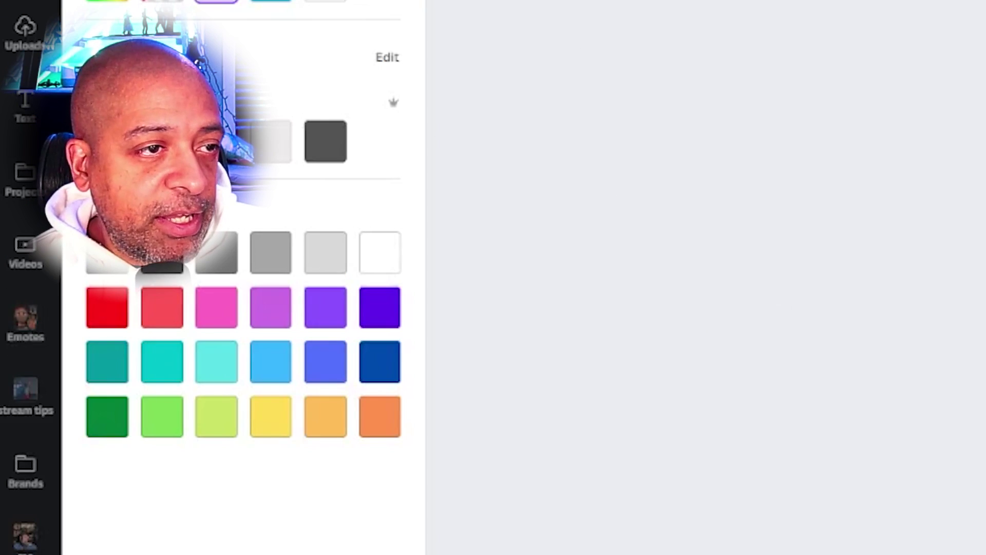
pyautogui.press('Escape')
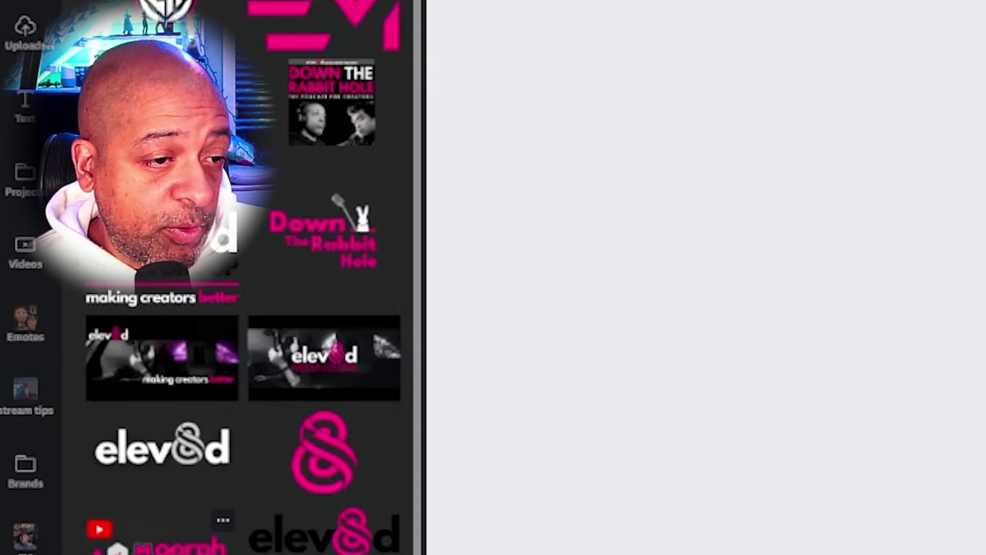
# Add the white elev8d logo from the brand logos and crop away its empty margins.
pyautogui.click(185, 465)
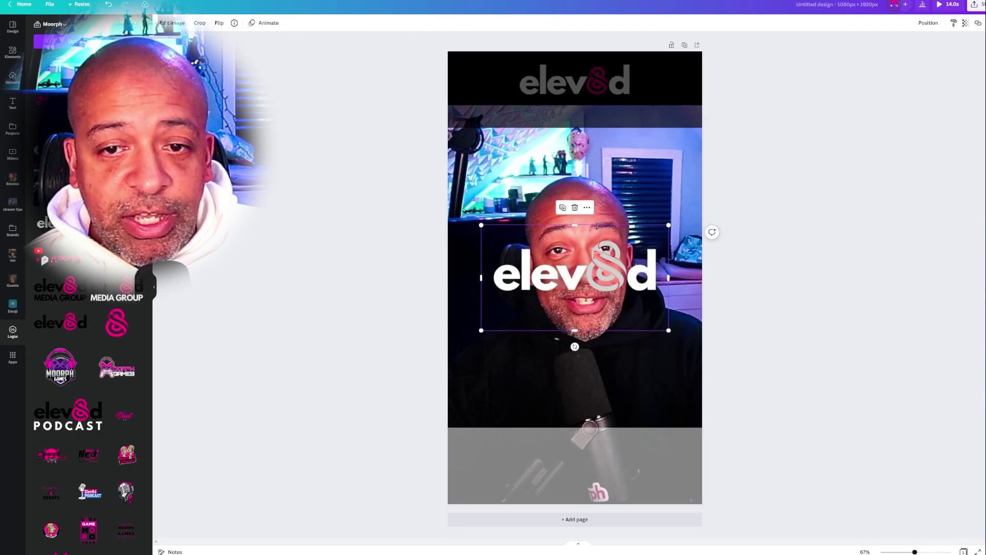
pyautogui.moveTo(596, 226); pyautogui.dragTo(570, 256)
pyautogui.moveTo(575, 332); pyautogui.dragTo(574, 299)
pyautogui.moveTo(669, 269); pyautogui.dragTo(661, 269)
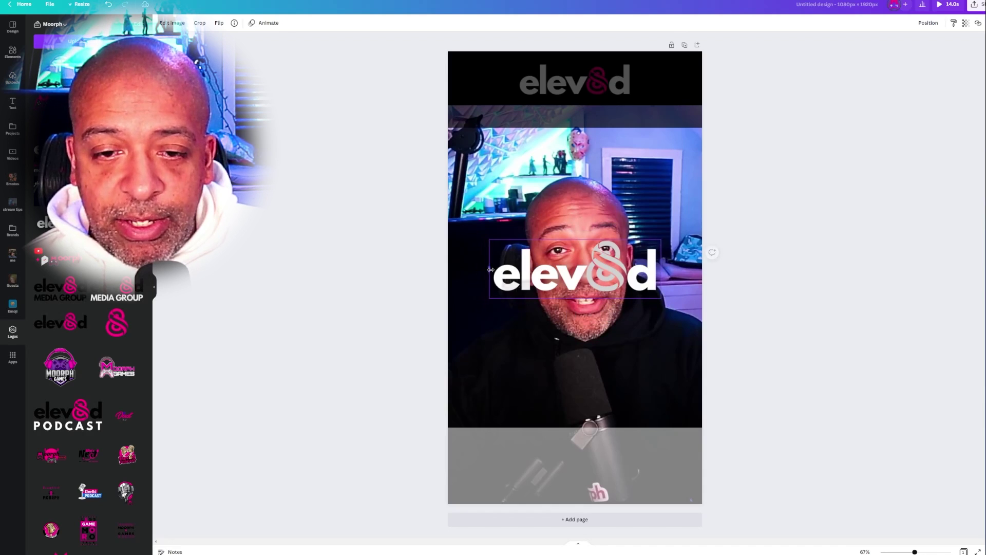
# Move the white elev8d logo into the top bar, shrink it to fit and center it horizontally.
pyautogui.moveTo(579, 273); pyautogui.dragTo(580, 85)
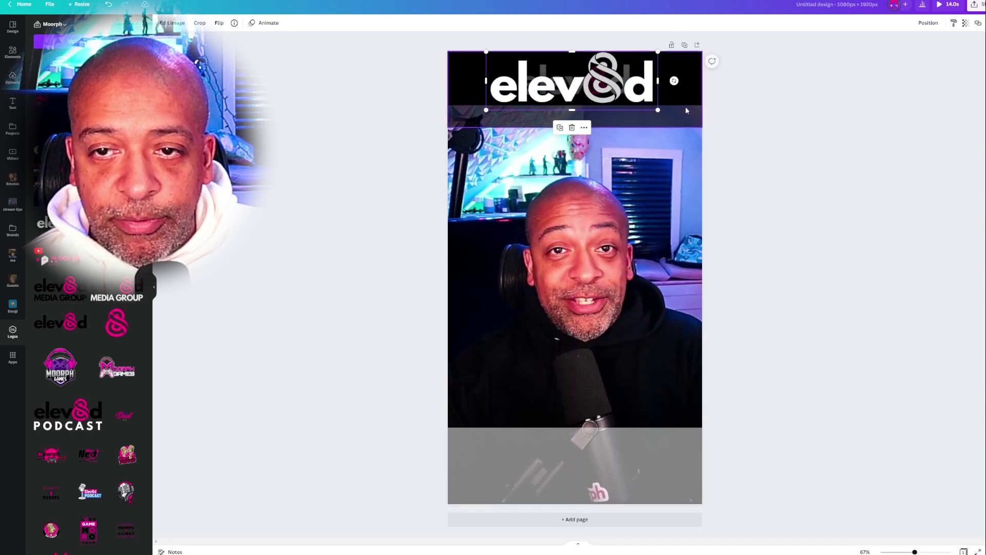
pyautogui.moveTo(657, 111); pyautogui.dragTo(638, 104)
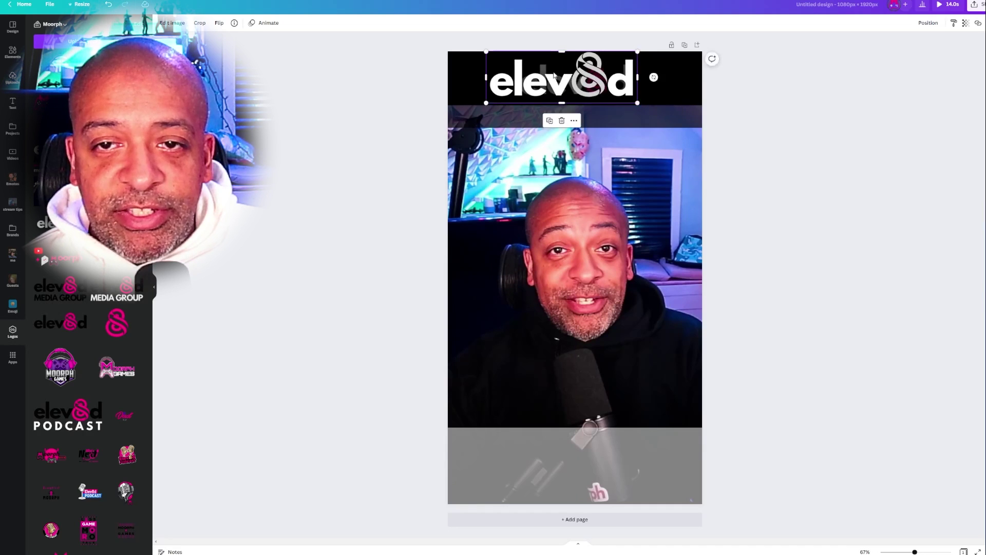
pyautogui.moveTo(554, 72); pyautogui.dragTo(569, 77)
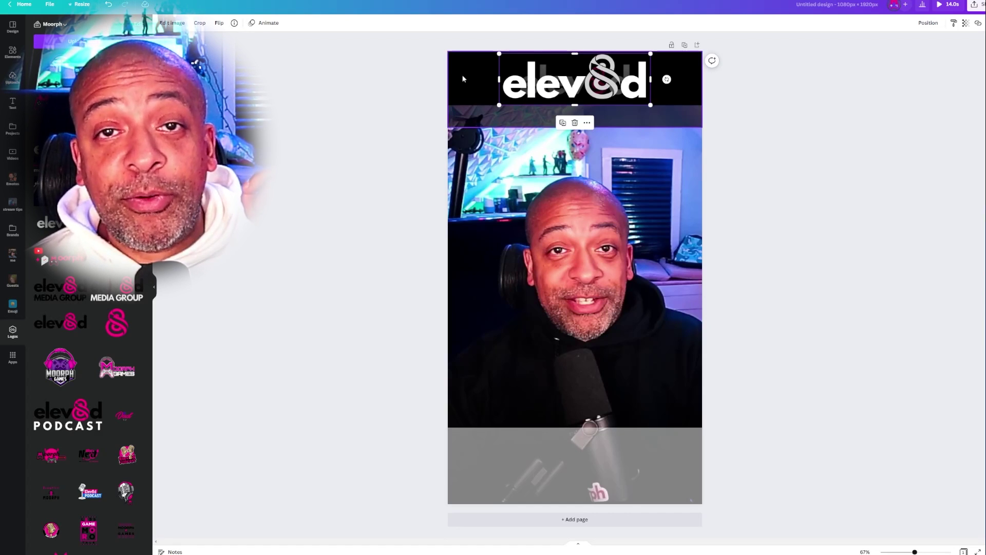
pyautogui.click(778, 207)
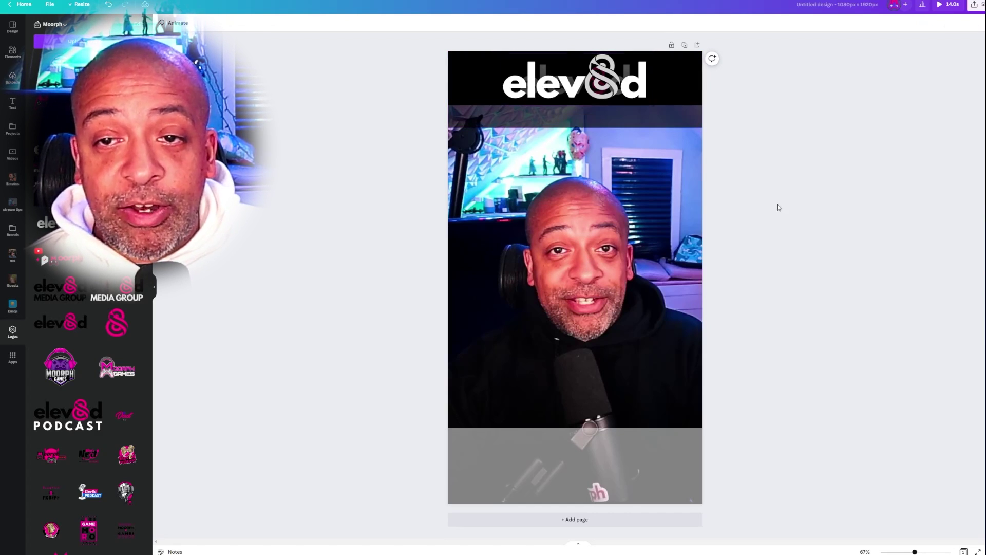
# Add the pink 8 symbol, crop its empty sides, and shrink it to cover the 8 in the white elev8d logo.
pyautogui.click(116, 323)
pyautogui.moveTo(666, 274); pyautogui.dragTo(617, 276)
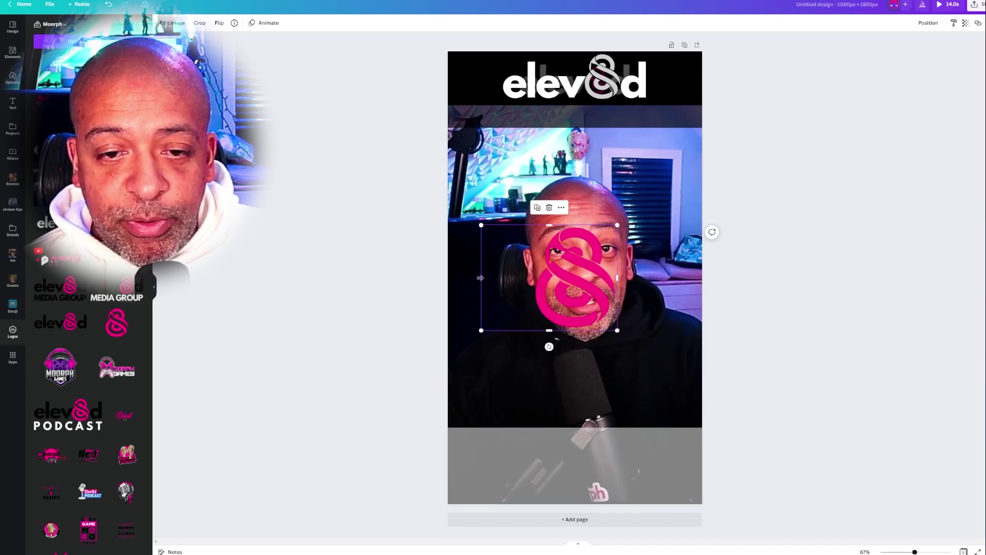
pyautogui.moveTo(480, 278); pyautogui.dragTo(531, 278)
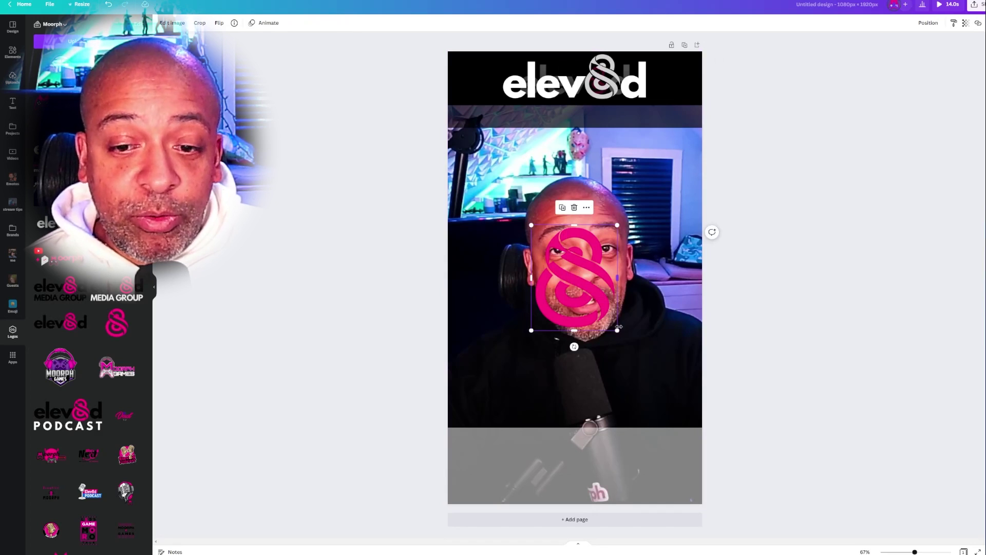
pyautogui.moveTo(619, 327); pyautogui.dragTo(604, 84)
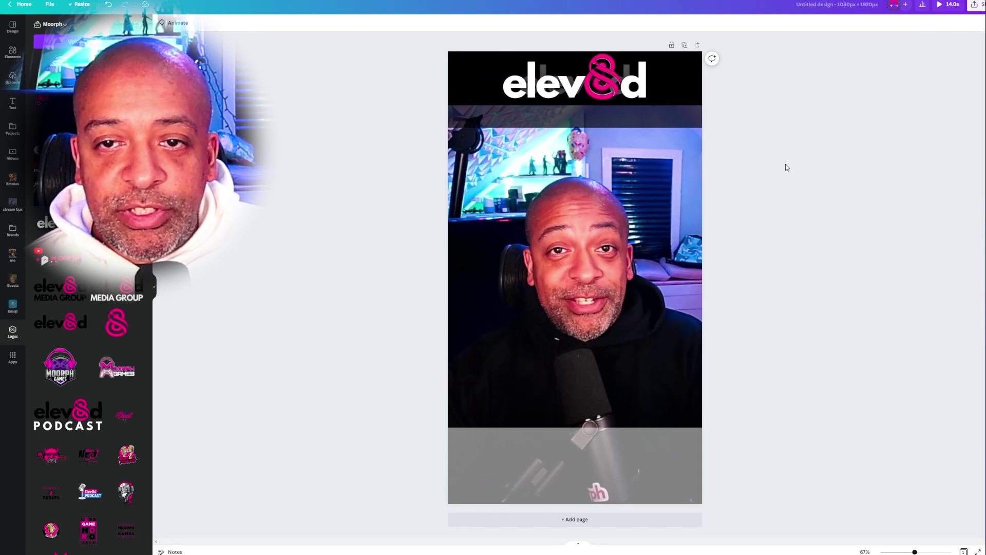
# Group the pink 8 symbol with the white elev8d logo and adjust the group's position in the top bar.
pyautogui.click(609, 80)
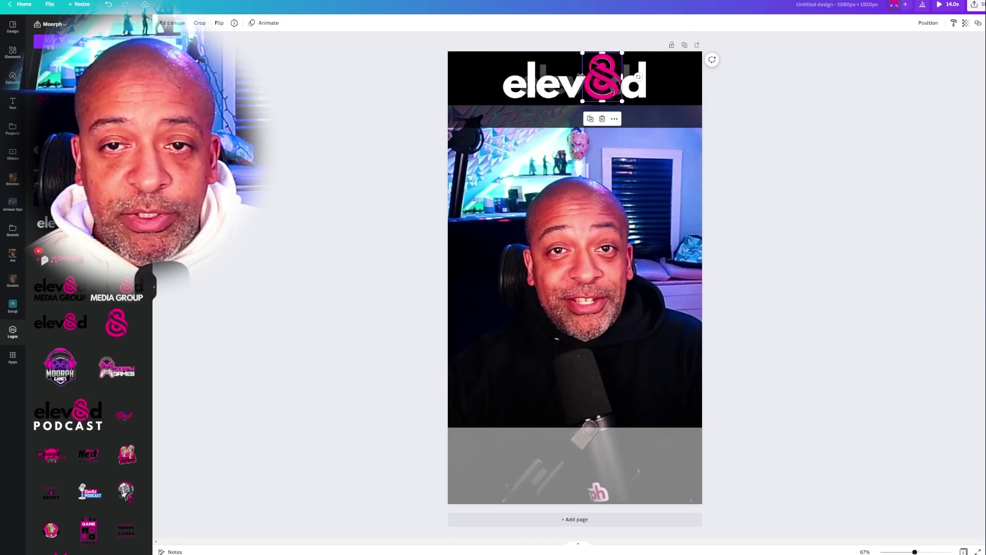
pyautogui.keyDown('shift'); pyautogui.click(543, 83); pyautogui.keyUp('shift')
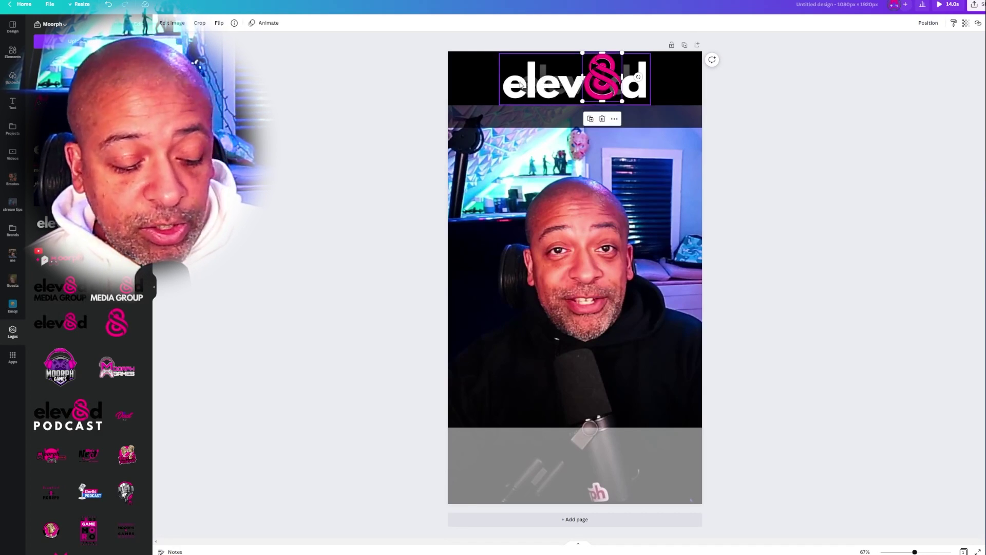
pyautogui.keyDown('shift'); pyautogui.click(538, 91); pyautogui.keyUp('shift')
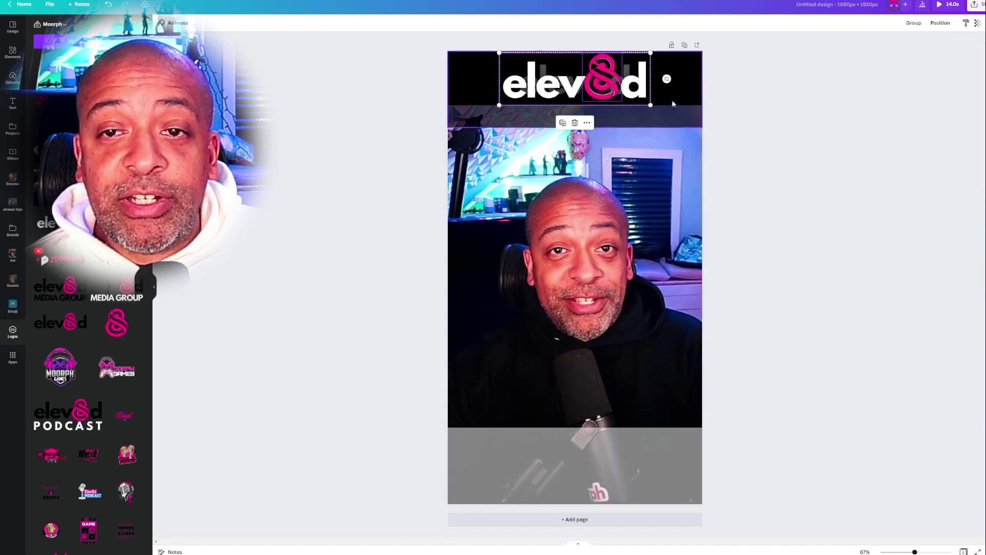
pyautogui.click(914, 23)
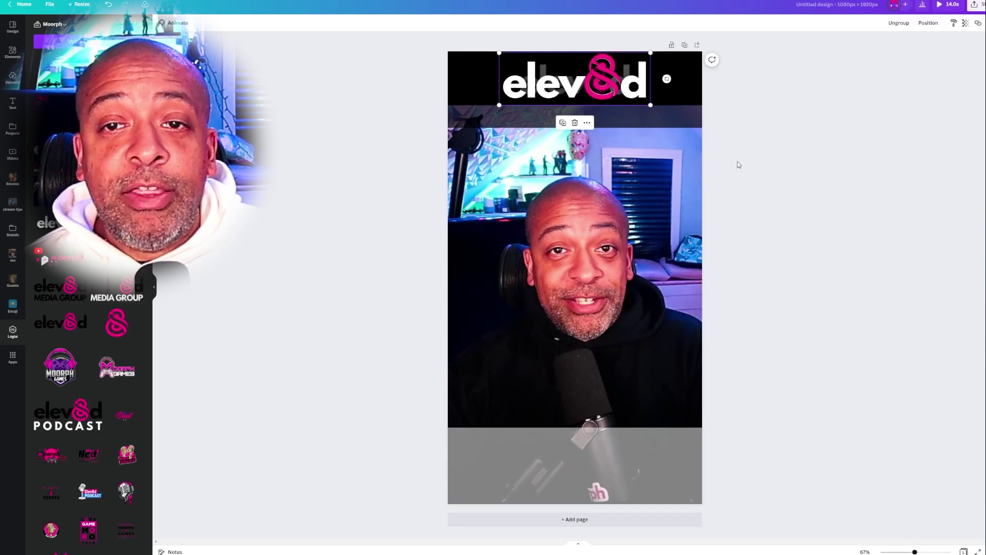
pyautogui.click(605, 81)
pyautogui.moveTo(605, 80); pyautogui.dragTo(607, 80)
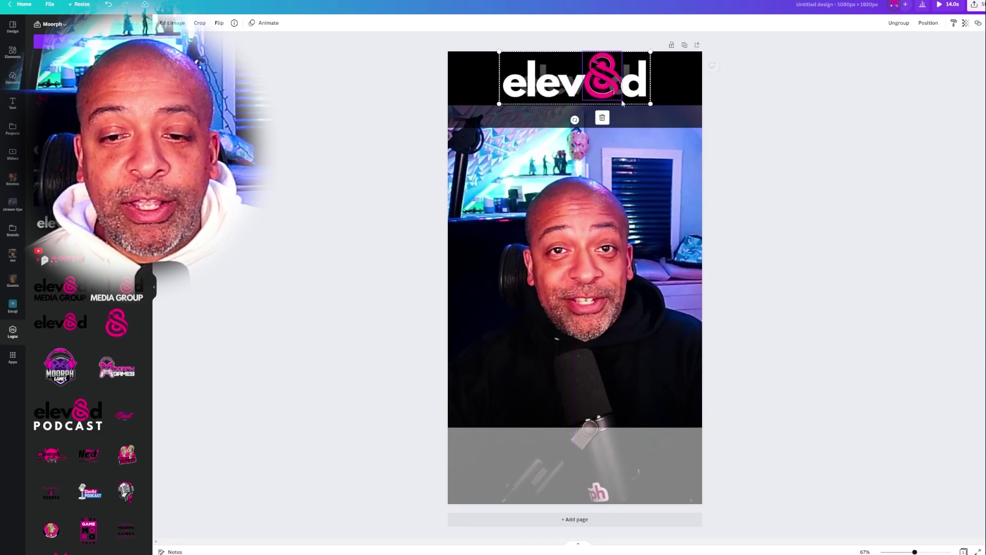
pyautogui.click(784, 255)
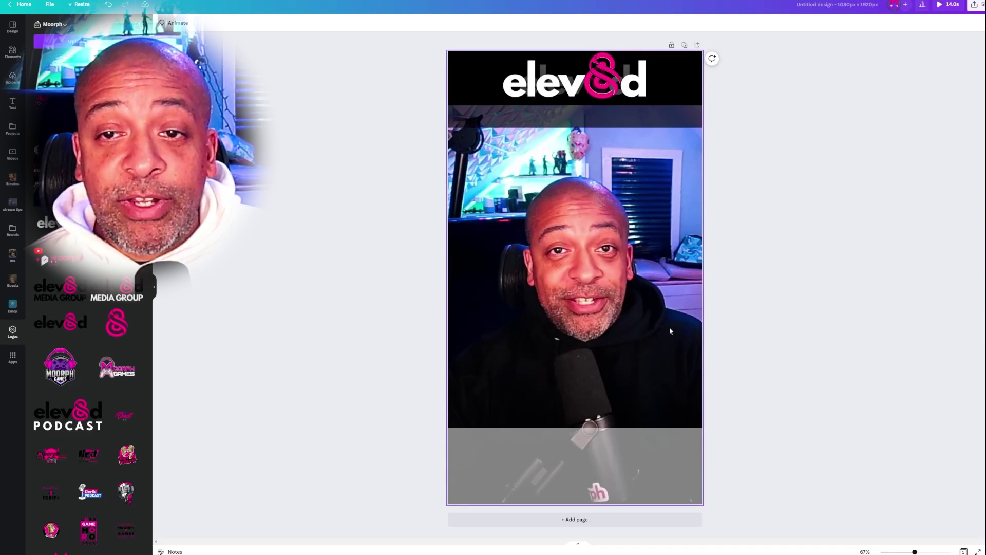
# Detach the video from the page background and delete it together with the white bottom rectangle.
pyautogui.click(619, 233)
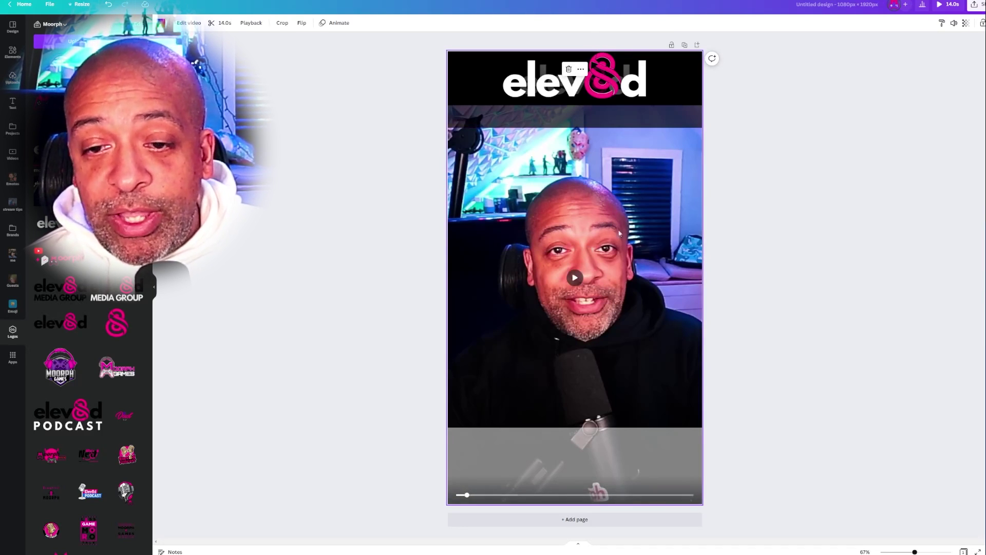
pyautogui.rightClick(652, 214)
pyautogui.click(719, 302)
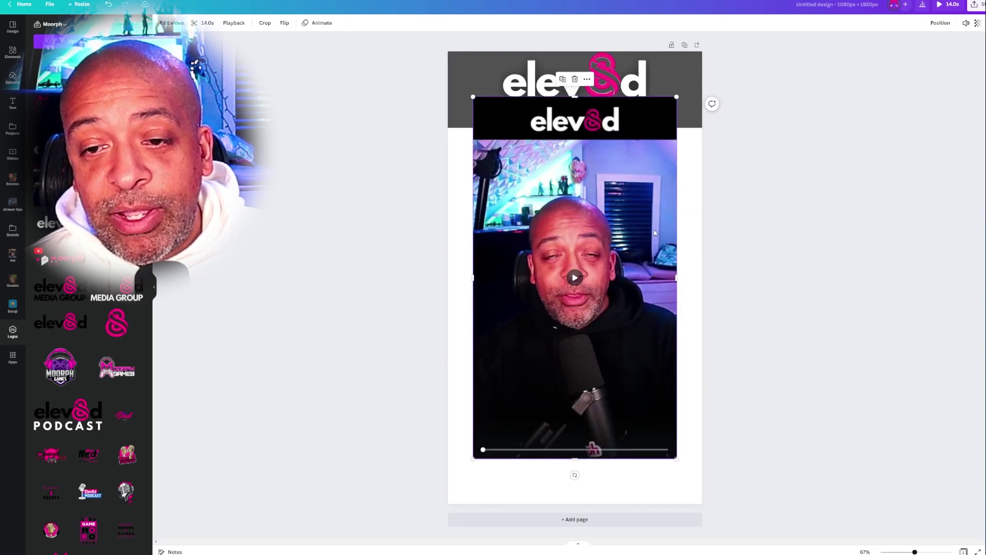
pyautogui.press('Delete')
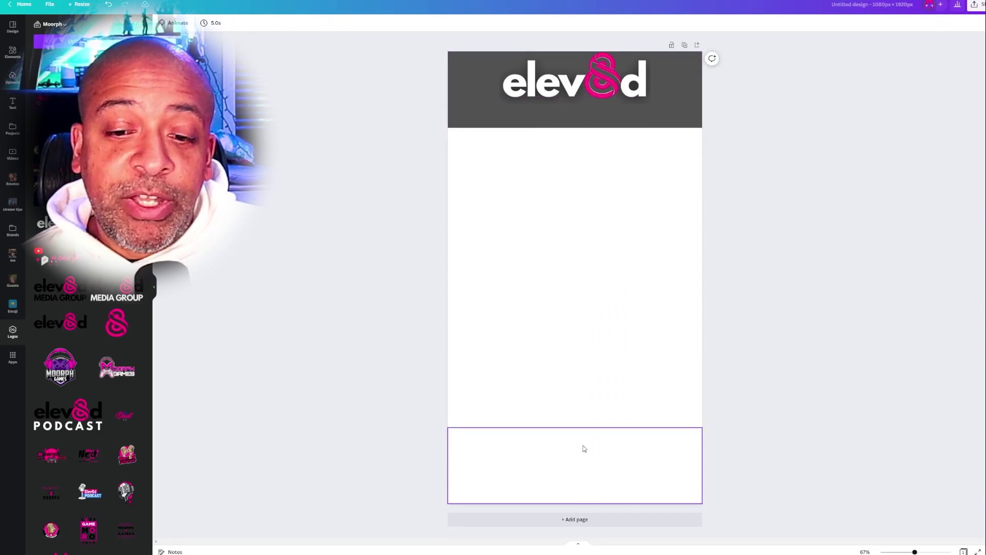
pyautogui.click(628, 455)
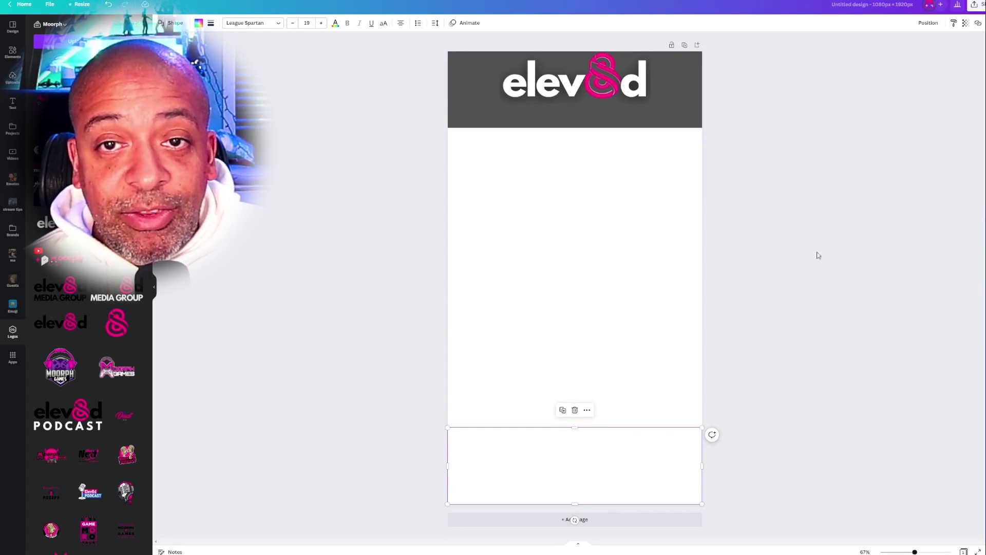
pyautogui.press('Delete')
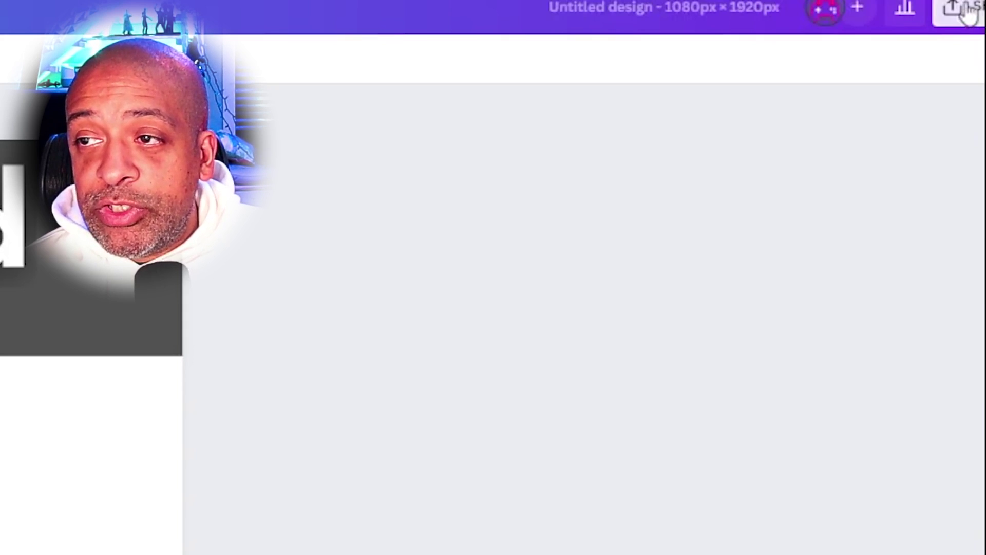
# Publish the design as a brand template in the Brand templates folder.
pyautogui.click(974, 5)
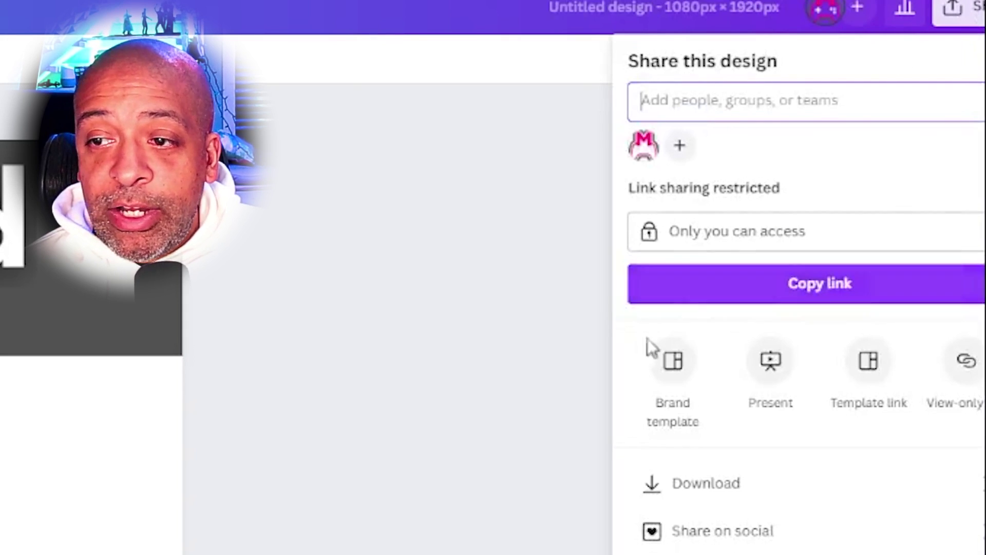
pyautogui.click(670, 366)
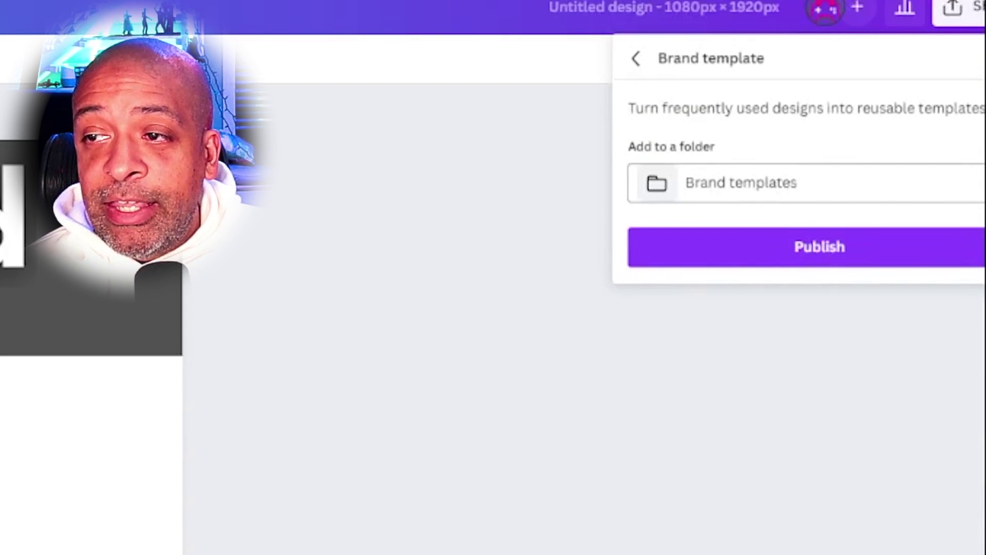
pyautogui.click(880, 193)
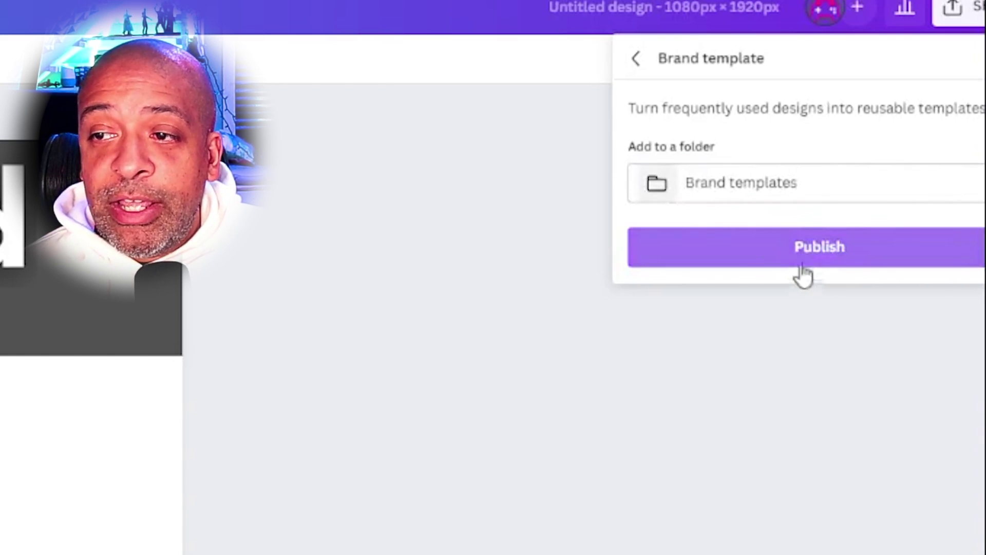
pyautogui.click(821, 248)
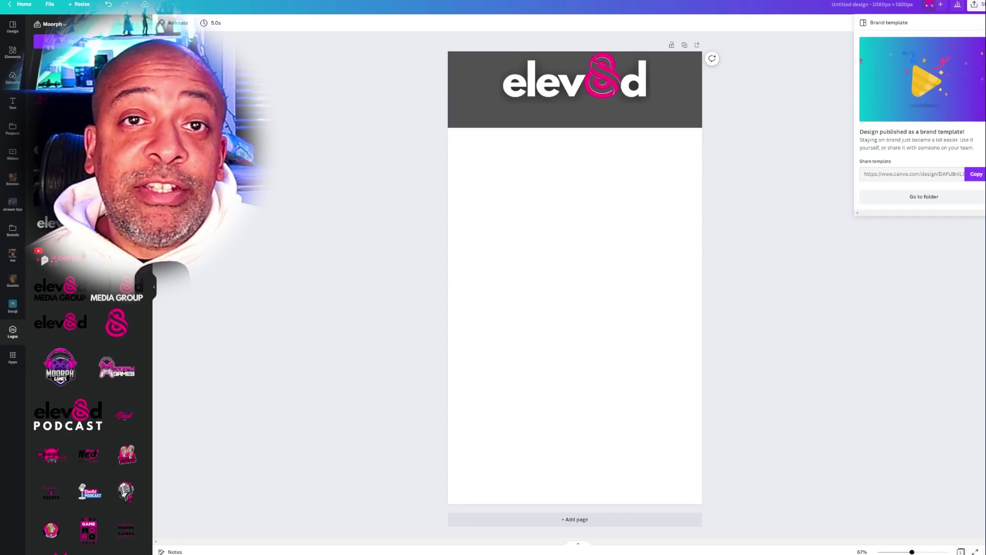
pyautogui.press('Escape')
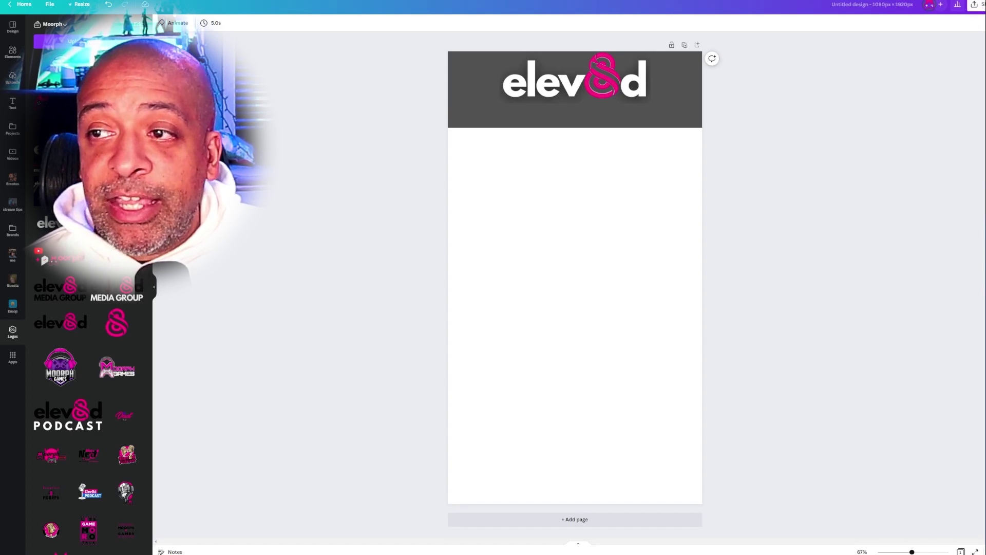
# Download the design as a PNG with a transparent background.
pyautogui.click(977, 5)
pyautogui.click(932, 173)
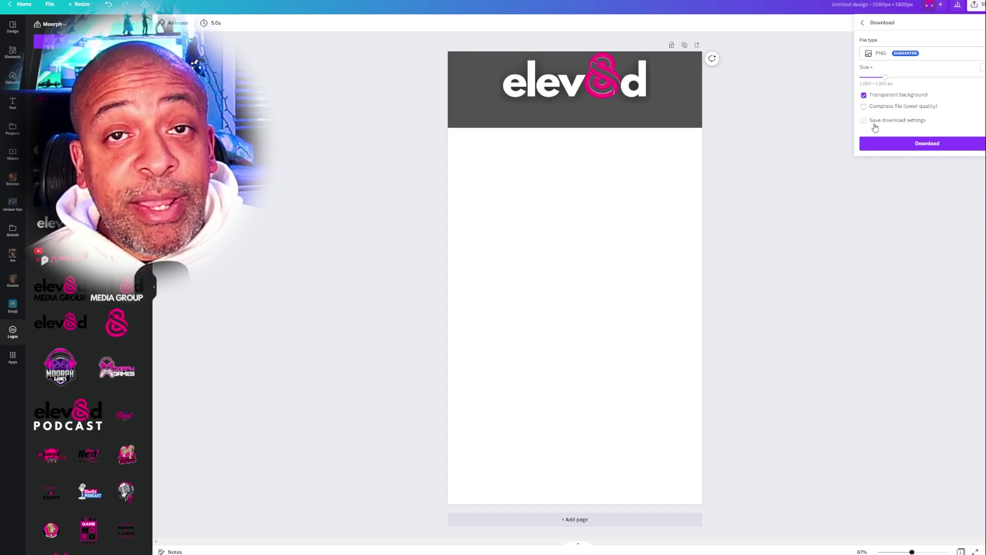
pyautogui.click(913, 147)
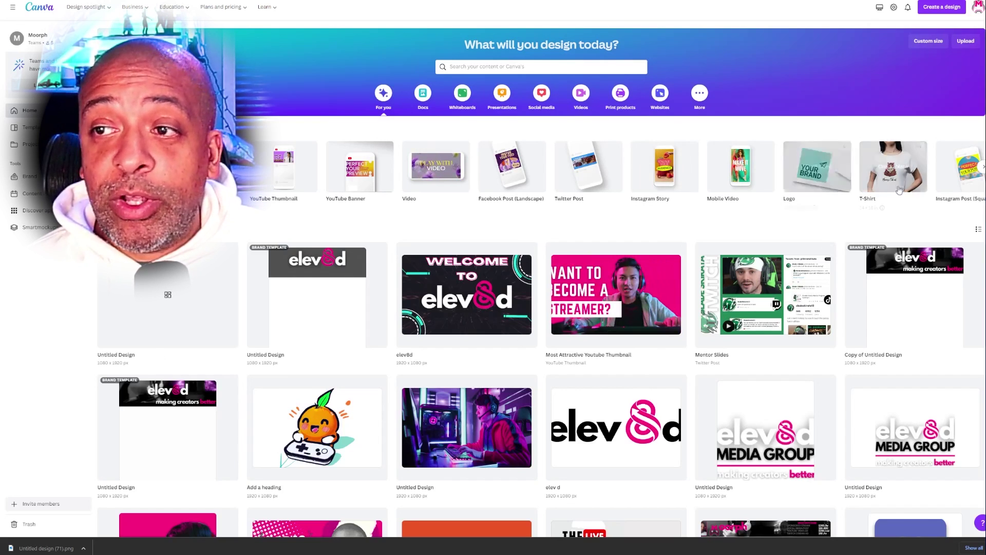
# Create a new blank design from the recent custom size 1080 × 1920 px.
pyautogui.click(941, 6)
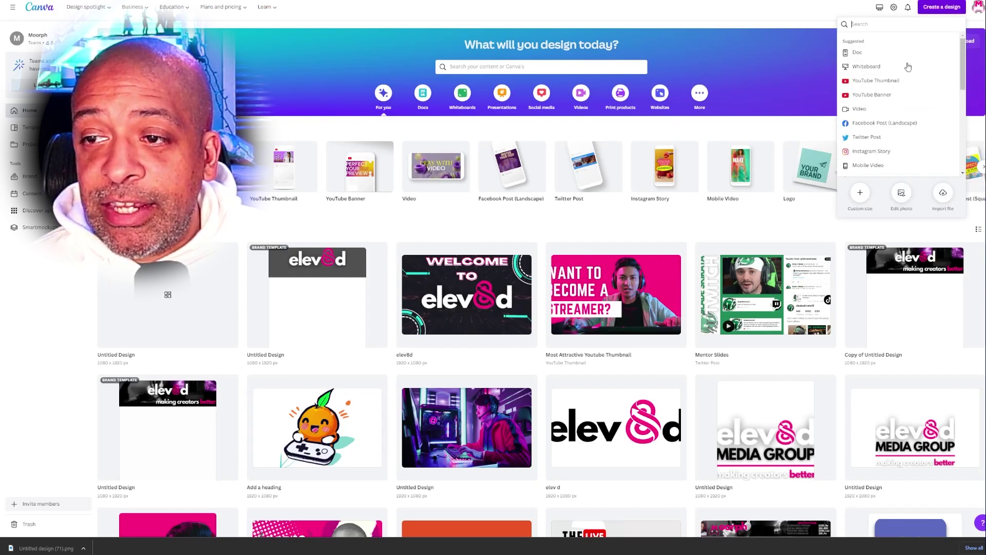
pyautogui.click(859, 193)
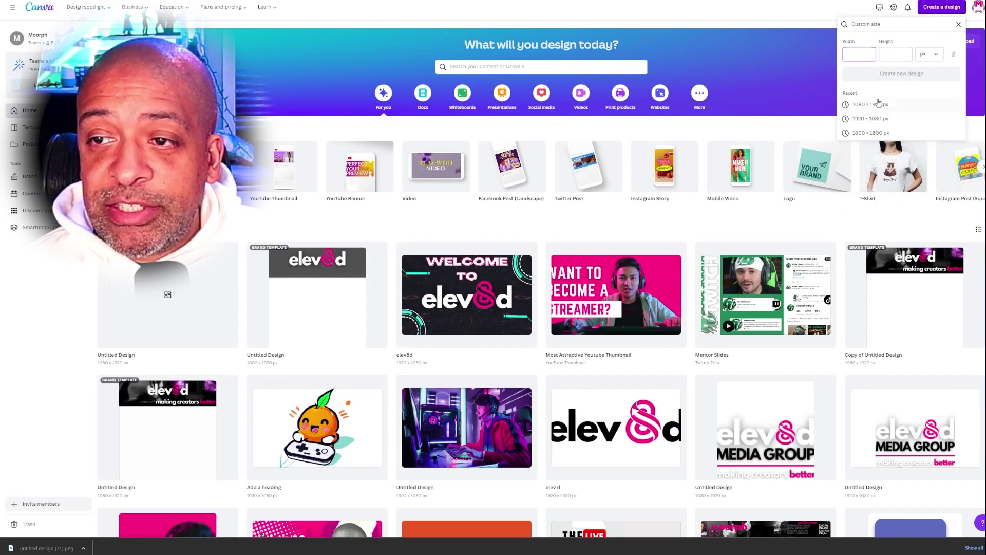
pyautogui.click(879, 103)
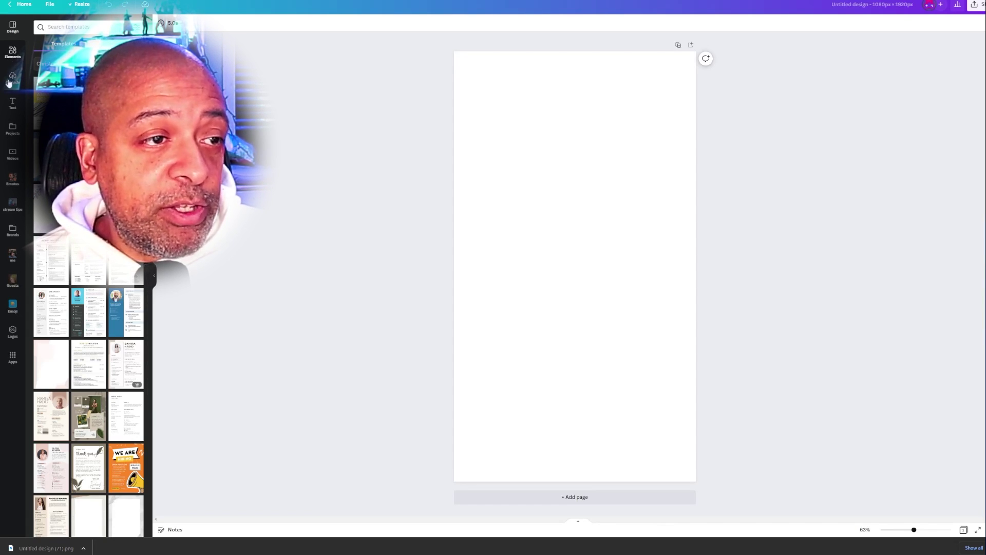
# Apply the existing elev8d welcome screen design from the projects to the blank vertical page.
pyautogui.click(14, 129)
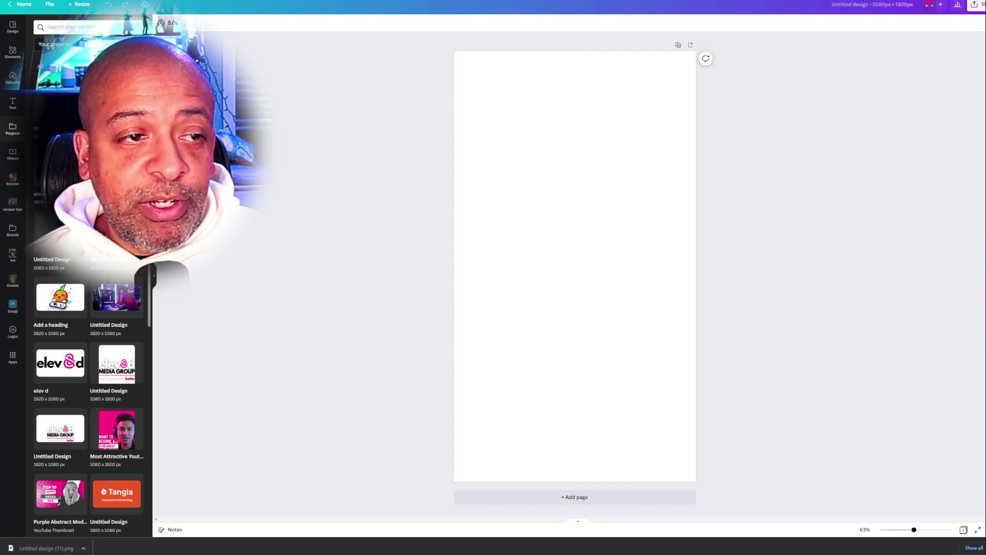
pyautogui.click(60, 166)
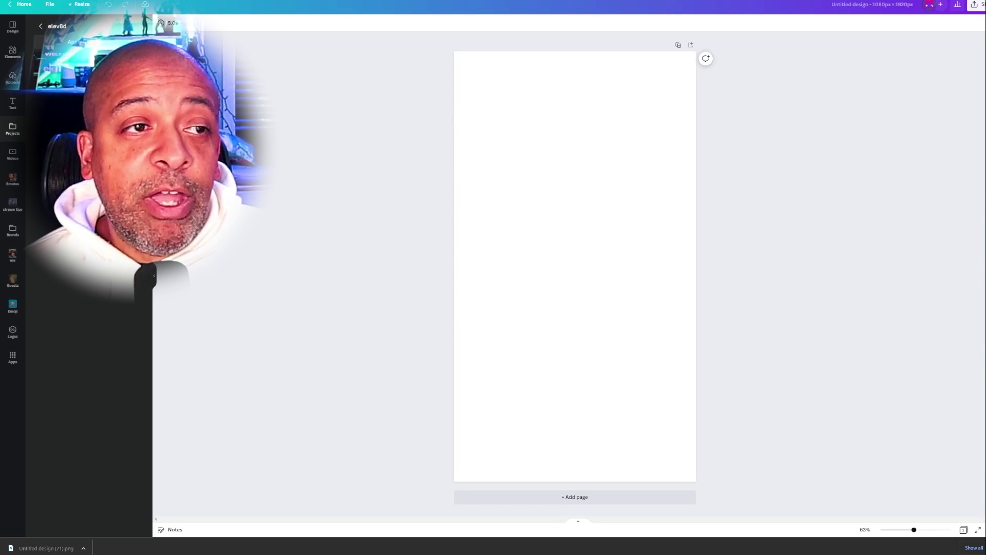
pyautogui.click(60, 64)
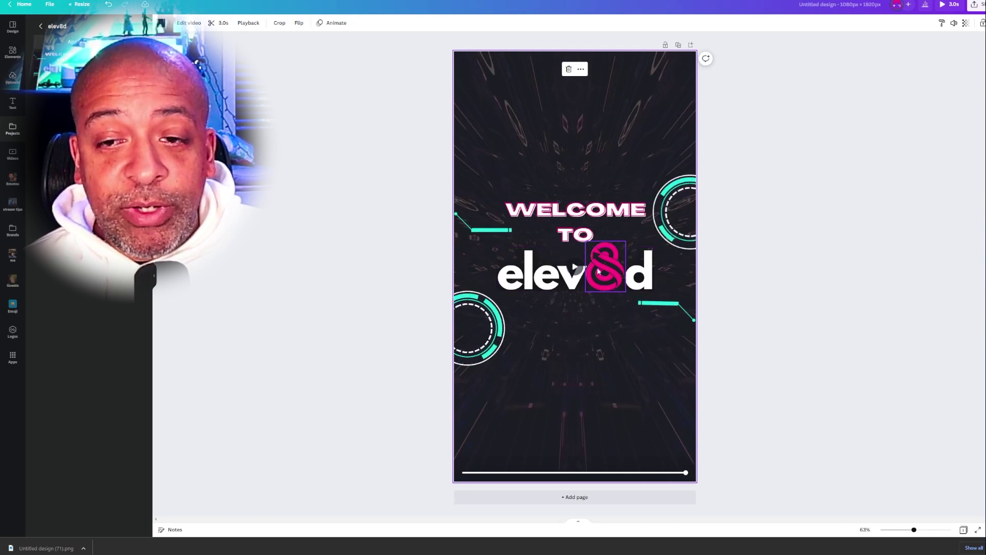
# Spread the decorations out: circles to the page's upper-right corner and lower-left edge, left accent line near the top, right accent line slightly lower.
pyautogui.moveTo(683, 195); pyautogui.dragTo(679, 68)
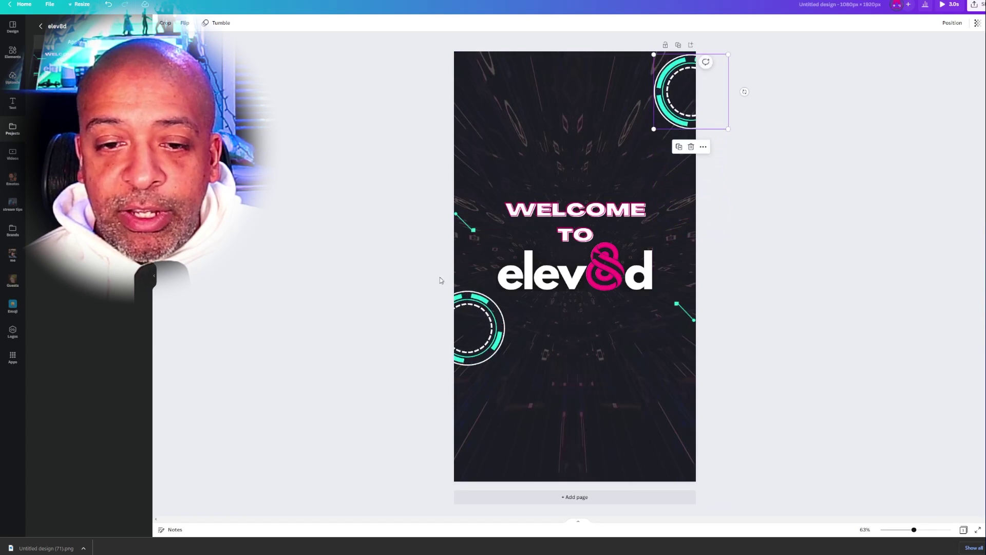
pyautogui.moveTo(481, 330); pyautogui.dragTo(481, 414)
pyautogui.moveTo(476, 107); pyautogui.dragTo(465, 91)
pyautogui.moveTo(679, 316); pyautogui.dragTo(685, 337)
# Enlarge both circle graphics together, then reposition them partly off the page at the upper-right corner and lower-left edge.
pyautogui.click(482, 404)
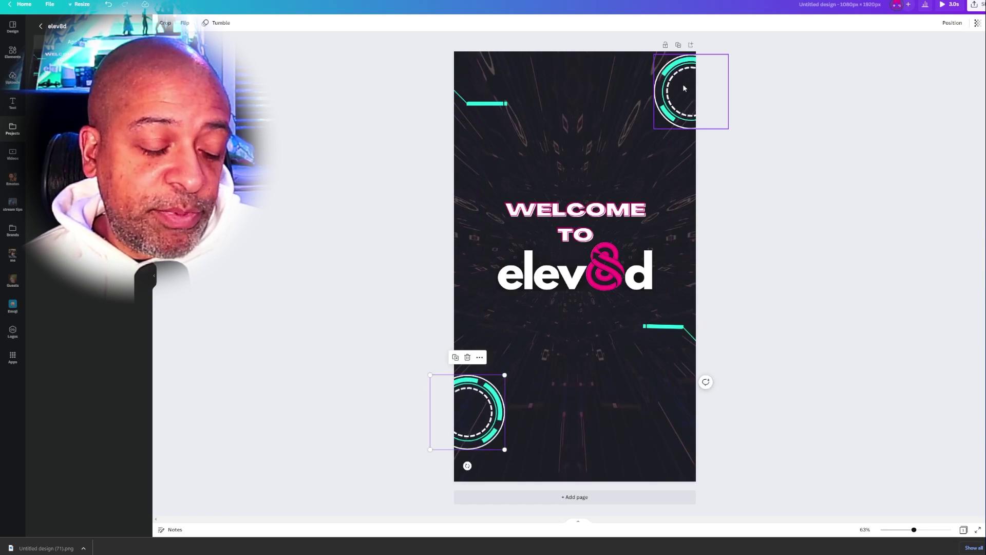
pyautogui.keyDown('shift'); pyautogui.click(669, 108); pyautogui.keyUp('shift')
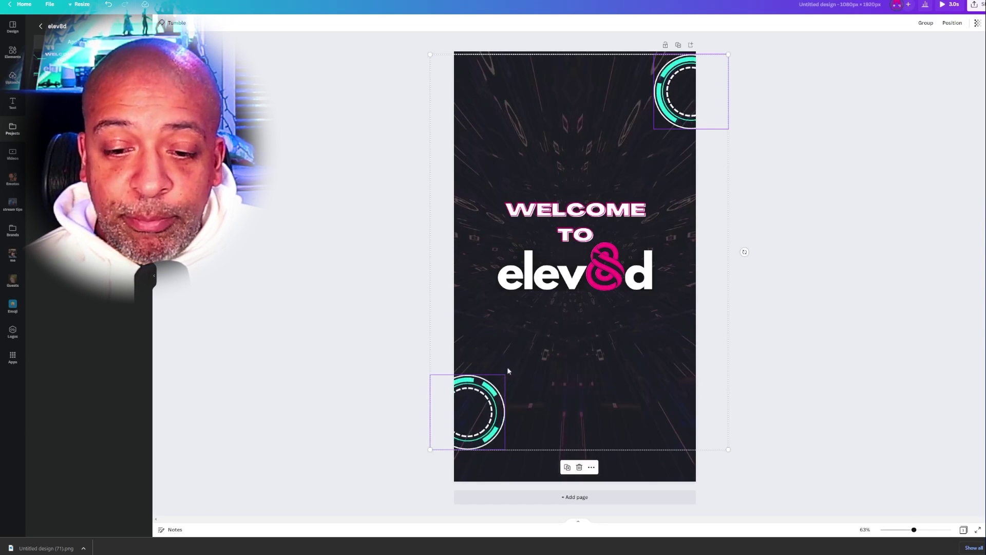
pyautogui.moveTo(432, 448); pyautogui.dragTo(307, 459)
pyautogui.click(835, 317)
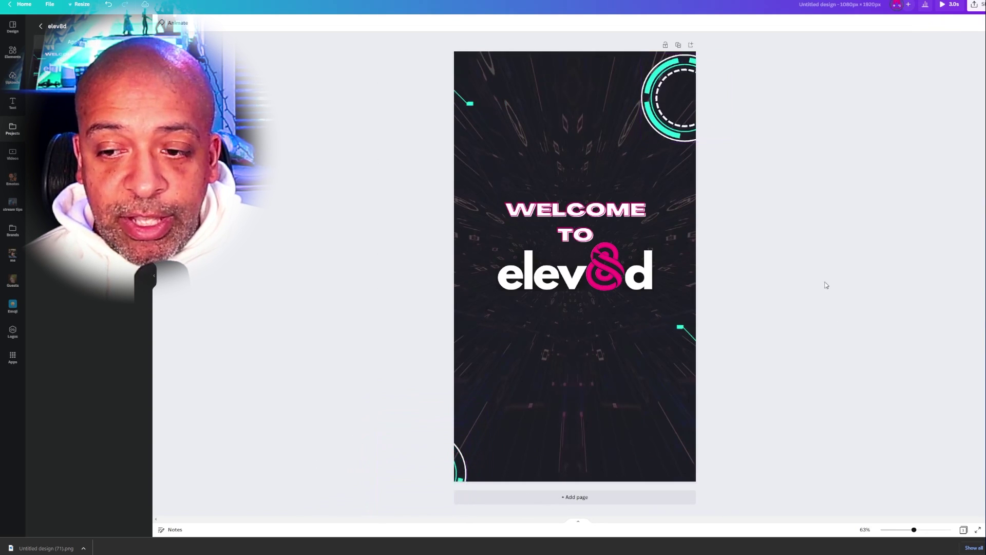
pyautogui.moveTo(463, 458); pyautogui.dragTo(507, 412)
pyautogui.moveTo(669, 91); pyautogui.dragTo(671, 81)
# Enlarge both turquoise accent lines together, then reposition them at the page's upper-left edge and the right edge below the logo.
pyautogui.click(660, 329)
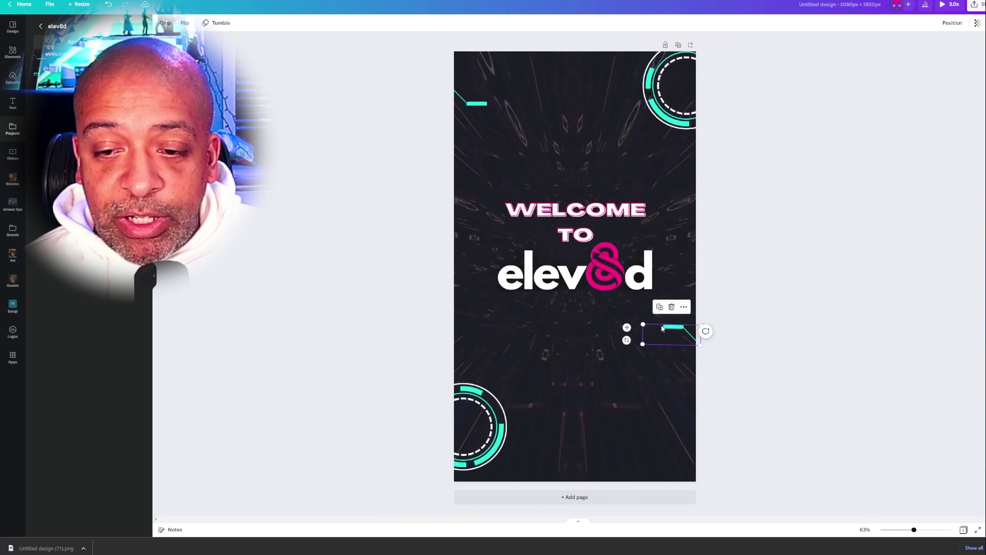
pyautogui.keyDown('shift'); pyautogui.click(473, 98); pyautogui.keyUp('shift')
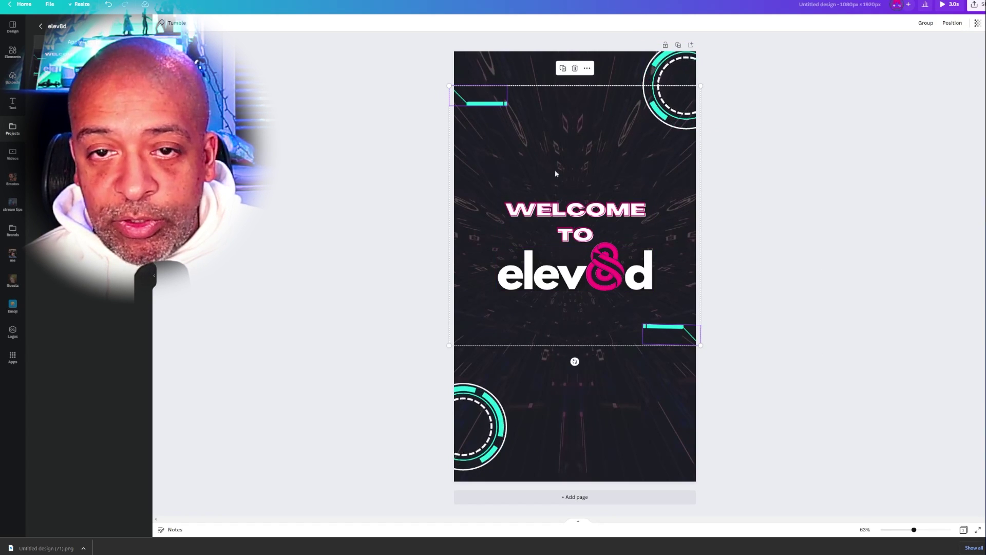
pyautogui.moveTo(449, 86); pyautogui.dragTo(381, 63)
pyautogui.click(841, 169)
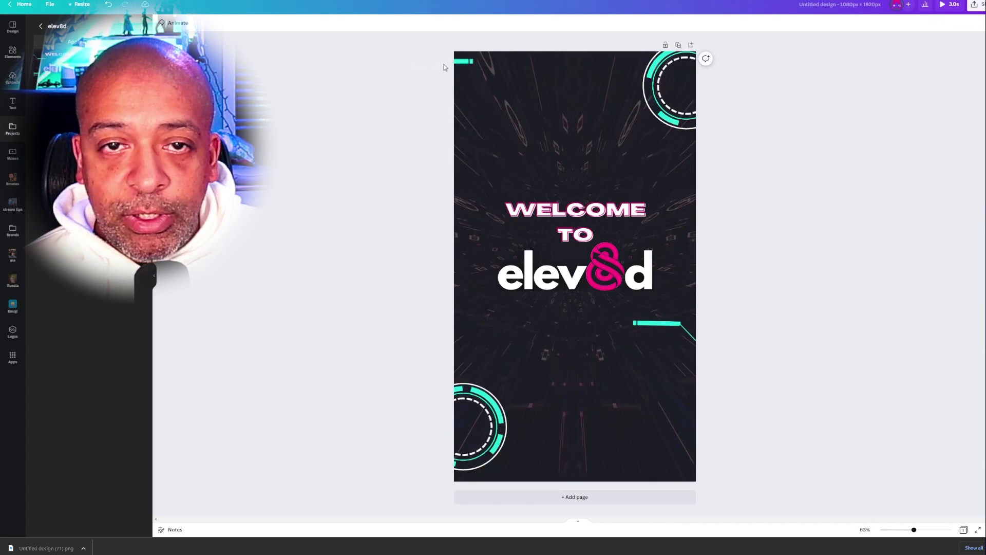
pyautogui.moveTo(445, 64); pyautogui.dragTo(487, 124)
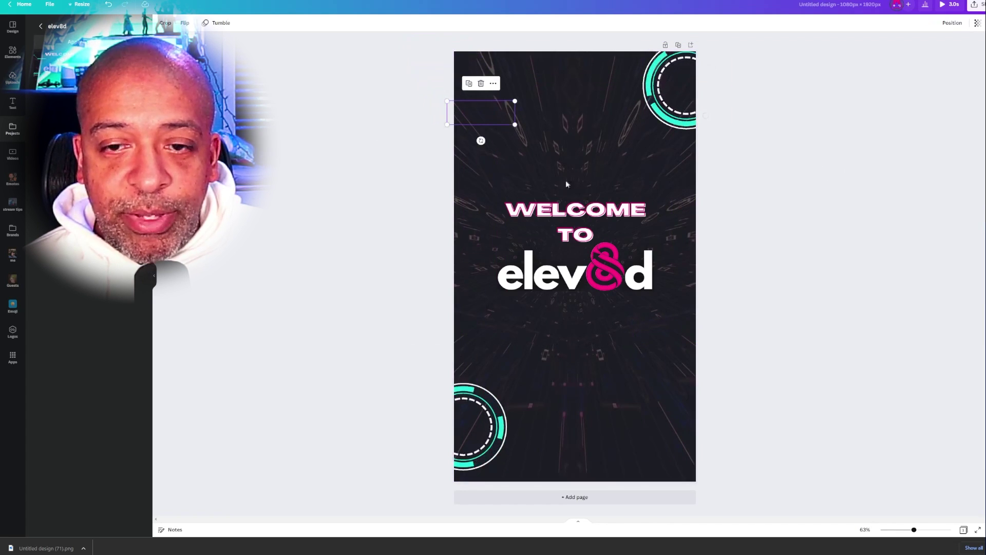
pyautogui.moveTo(683, 340); pyautogui.dragTo(678, 353)
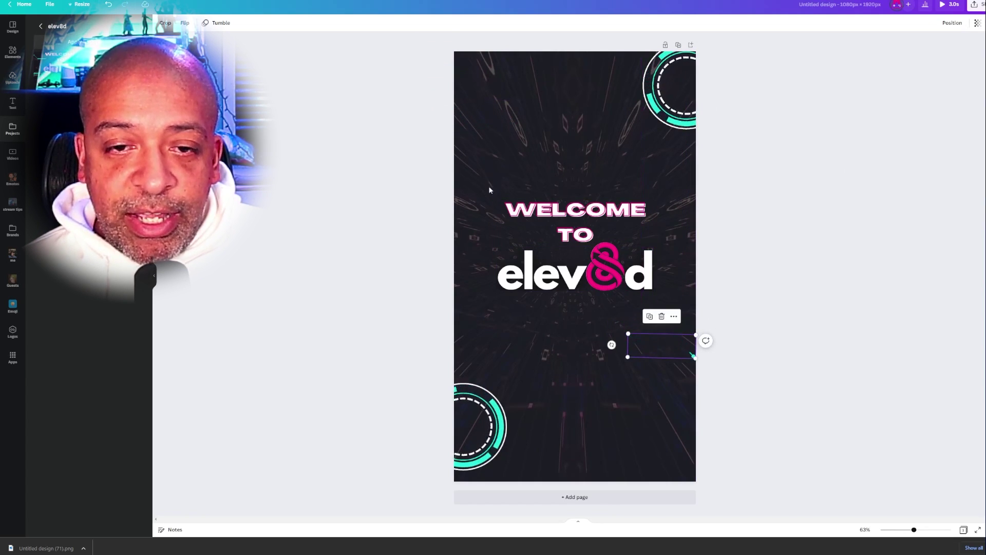
# Enlarge the WELCOME TO text and elev8d logo together to nearly the full page width and centre them on the page.
pyautogui.moveTo(520, 190); pyautogui.dragTo(664, 296)
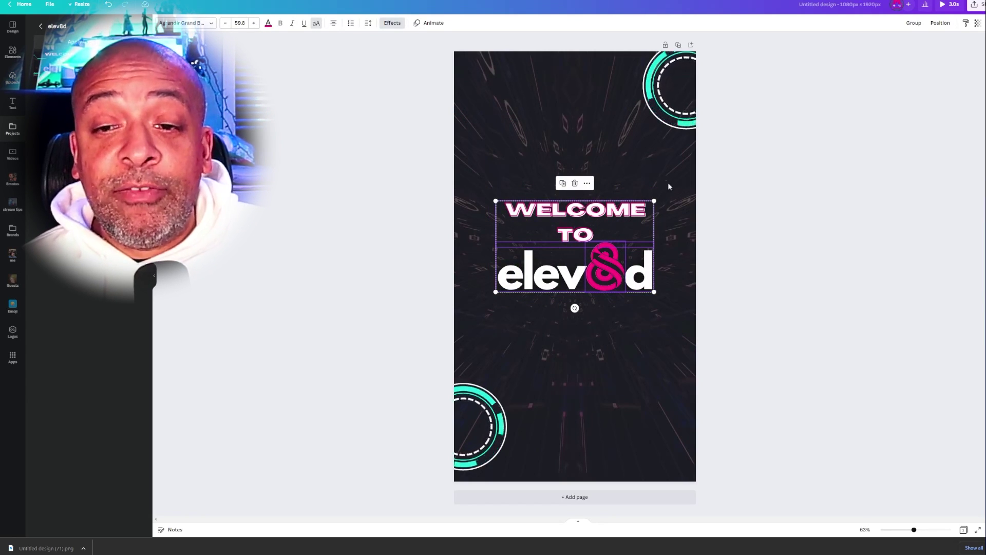
pyautogui.moveTo(655, 199); pyautogui.dragTo(679, 186)
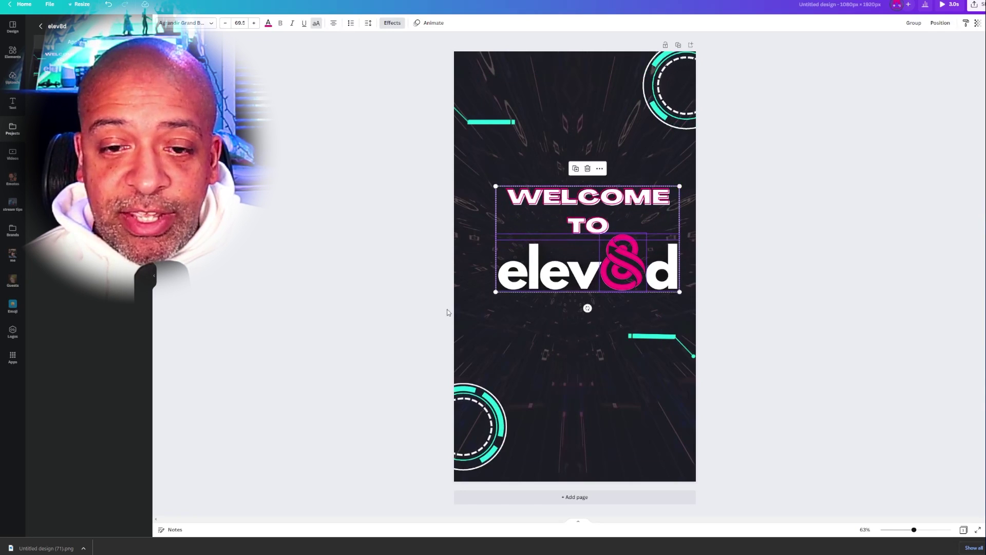
pyautogui.moveTo(496, 292); pyautogui.dragTo(447, 319)
pyautogui.moveTo(586, 225); pyautogui.dragTo(597, 237)
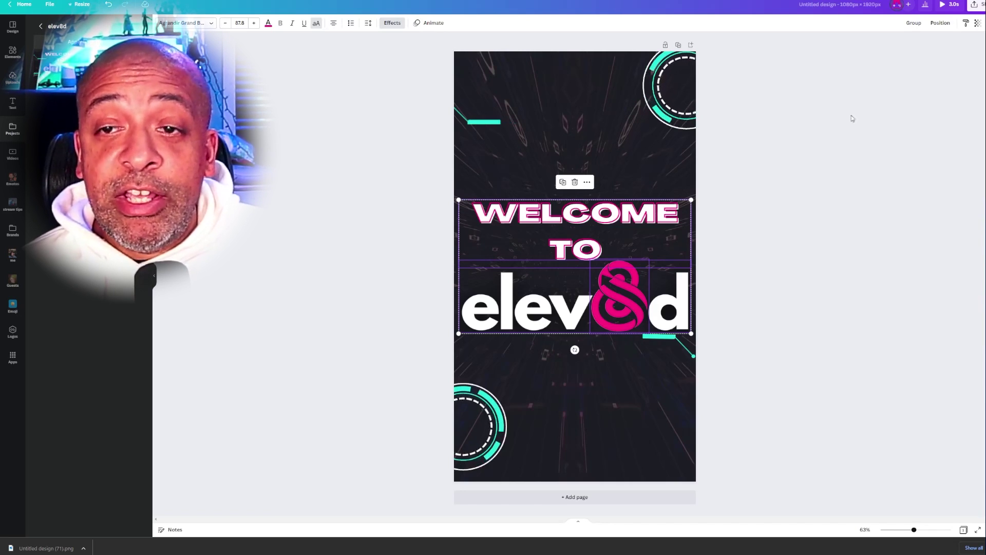
pyautogui.click(831, 165)
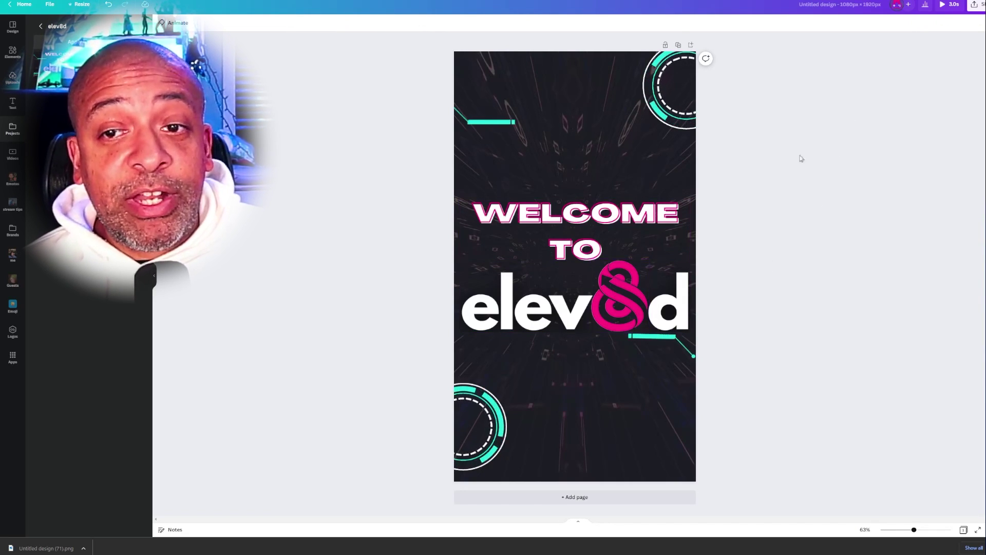
# Download the vertical welcome design as an MP4 video.
pyautogui.click(981, 5)
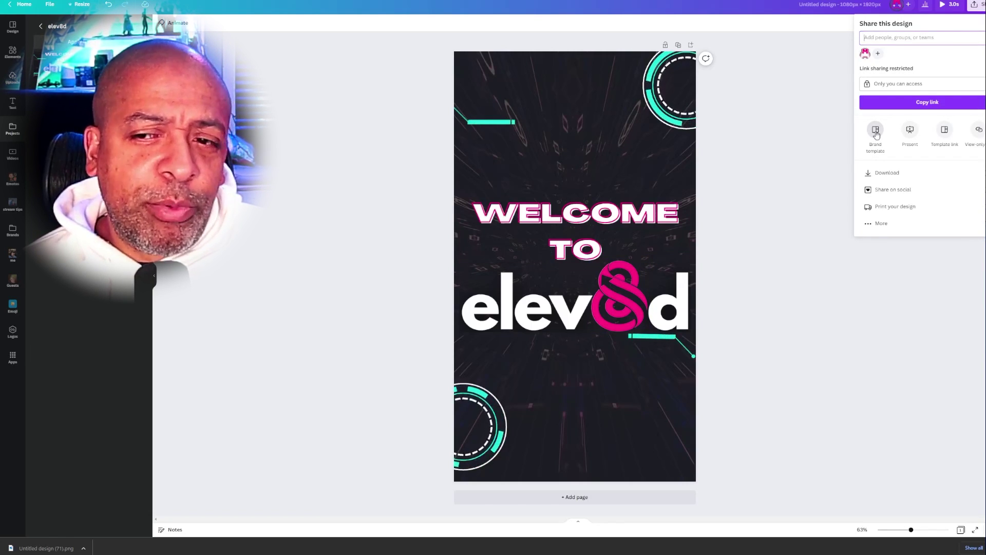
pyautogui.click(921, 177)
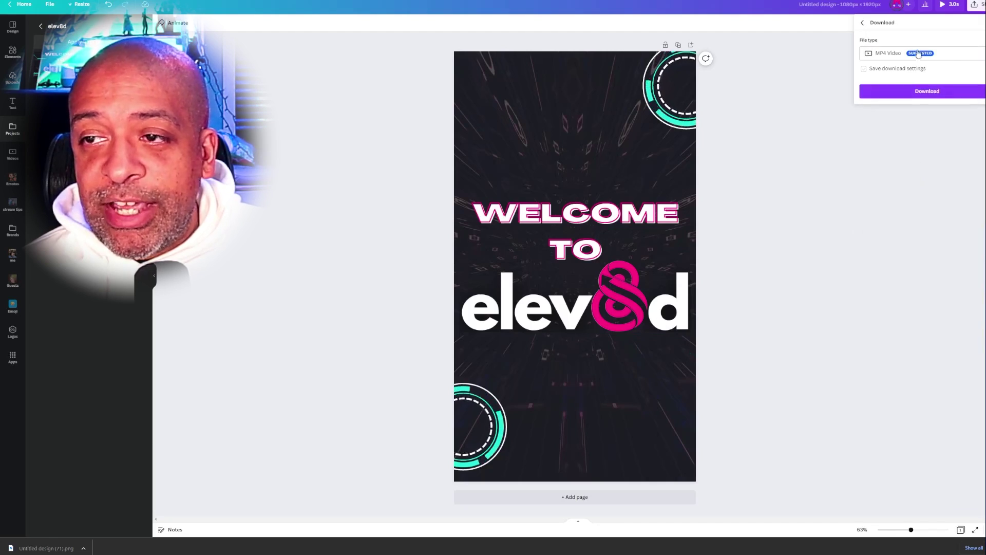
pyautogui.click(933, 97)
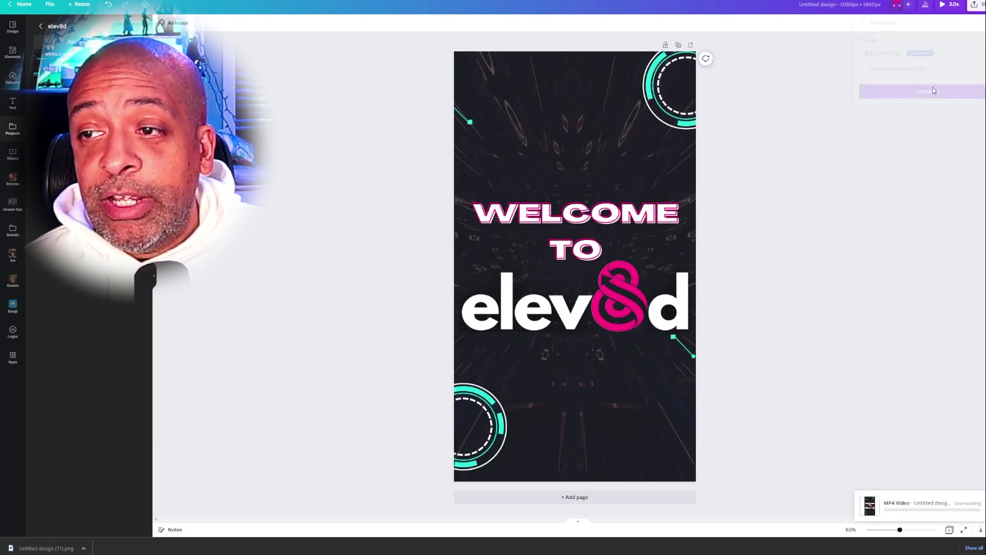